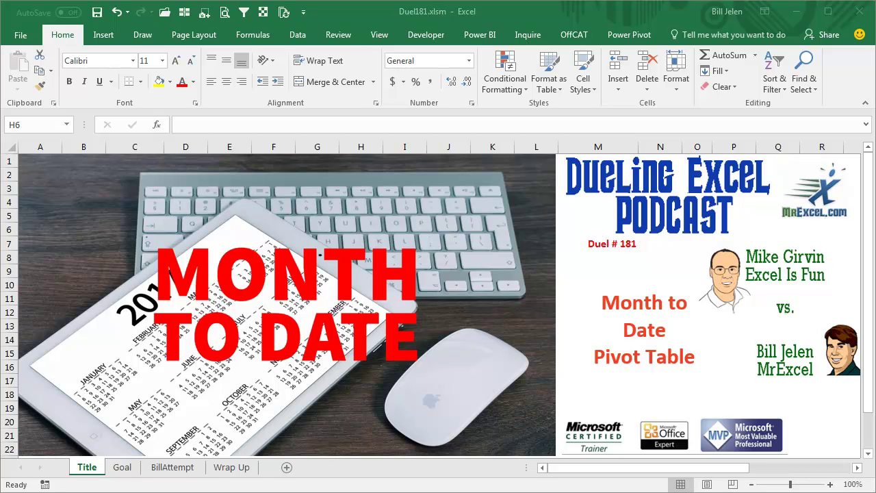
Switch to the Goal sheet with the month-to-date pivot table report question
{"action": "left_click", "coordinate": [120, 471]}
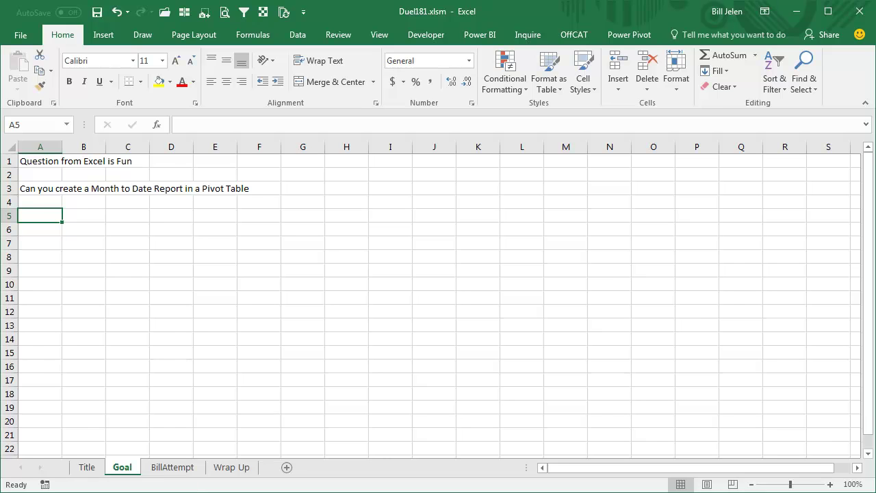
Open the BillAttempt sheet and check that the date list runs through May 2017
{"action": "left_click", "coordinate": [173, 468]}
{"action": "left_click", "coordinate": [51, 193]}
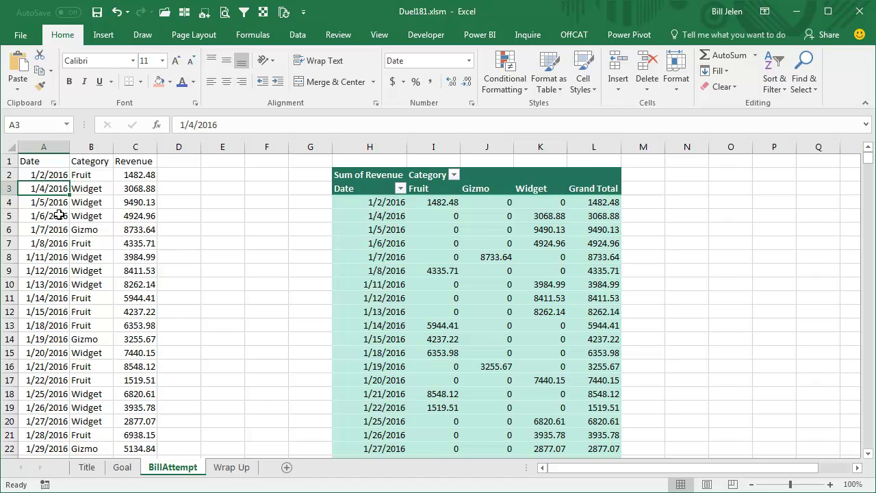
{"action": "key", "text": "ctrl+Down"}
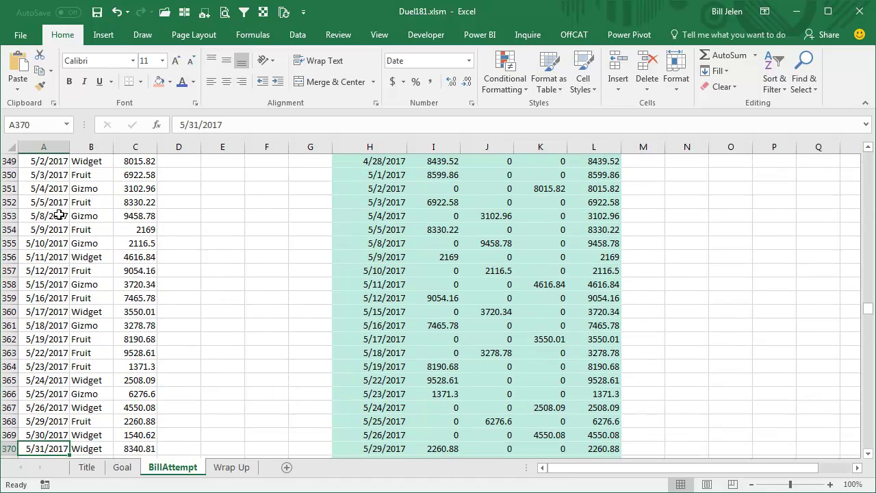
{"action": "key", "text": "ctrl+Up"}
{"action": "key", "text": "Down"}
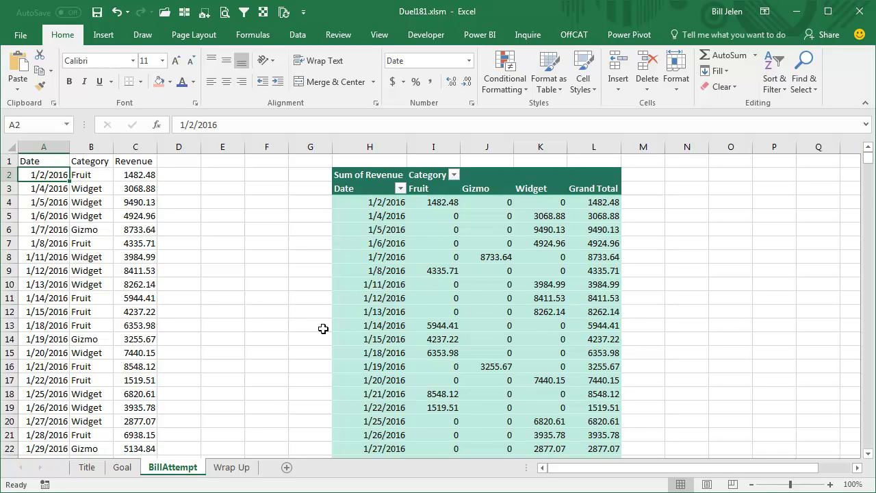
Add an MTD column heading in D1
{"action": "left_click", "coordinate": [173, 161]}
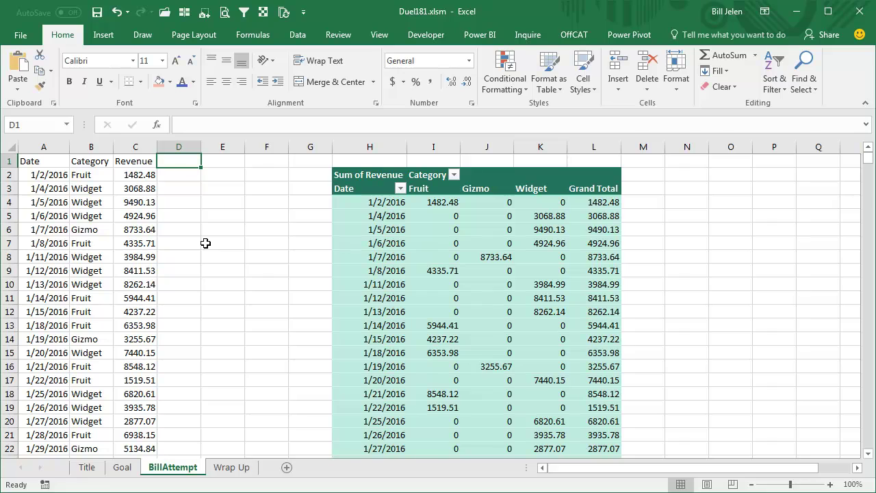
{"action": "type", "text": "MTD"}
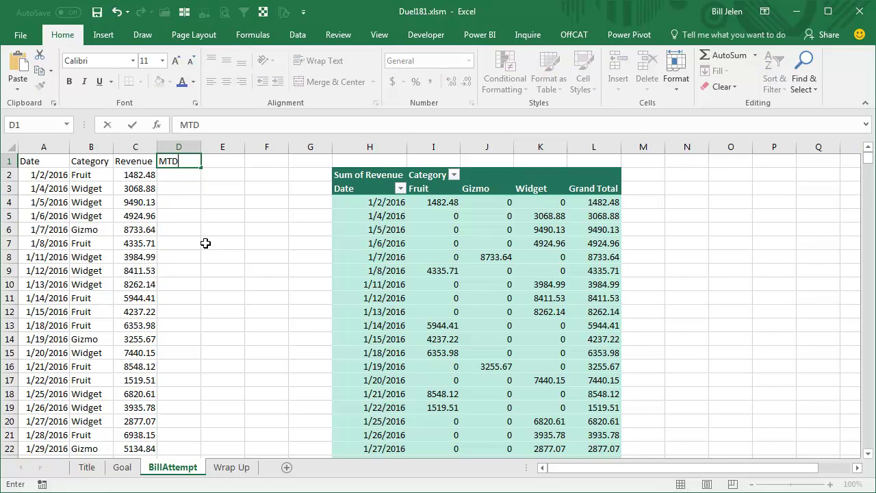
{"action": "key", "text": "Return"}
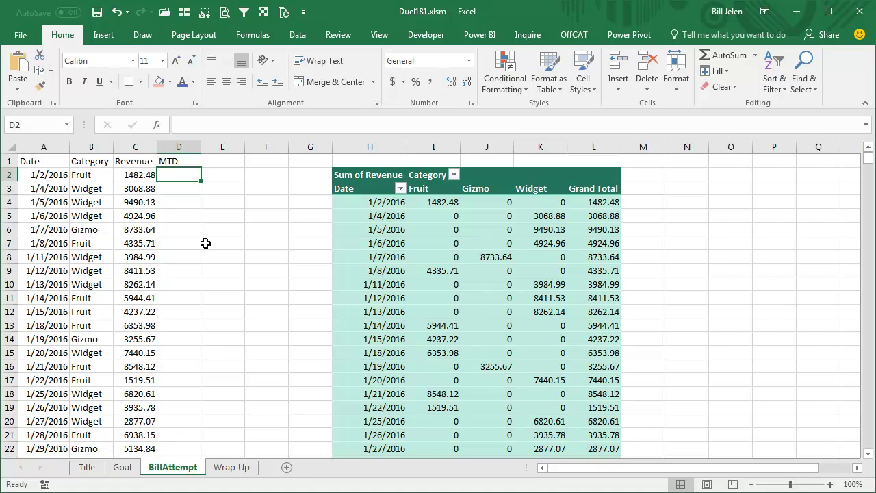
Enter =AND(MONTH(TODAY())=MONTH(A2),DAY(A2)<=DAY(TODAY())) in D2 and fill it down all rows
{"action": "type", "text": "=AND("}
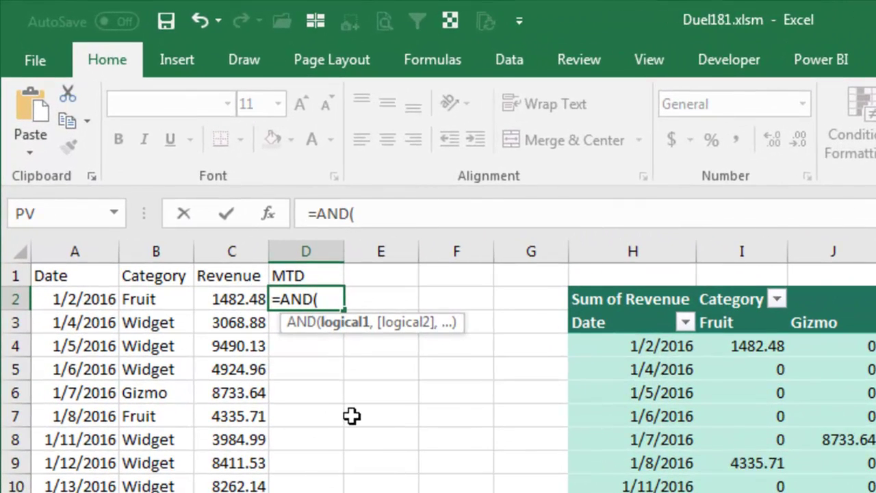
{"action": "type", "text": "MON"}
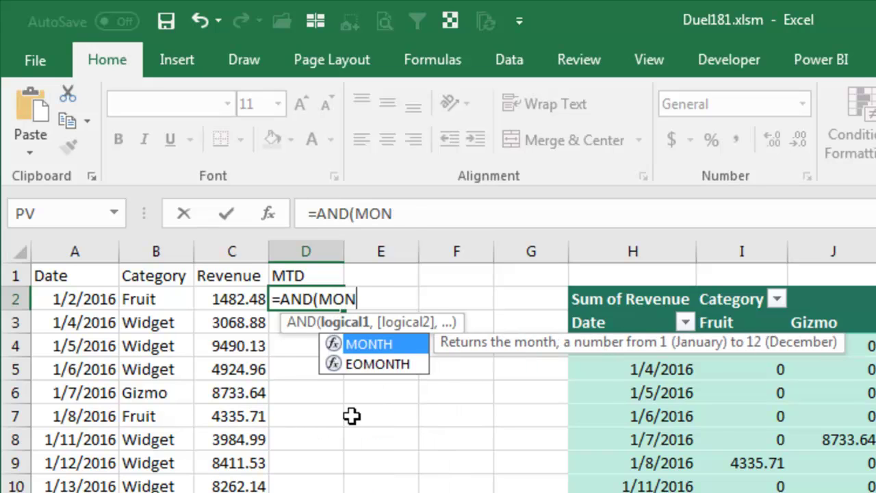
{"action": "type", "text": "TH(TODAY("}
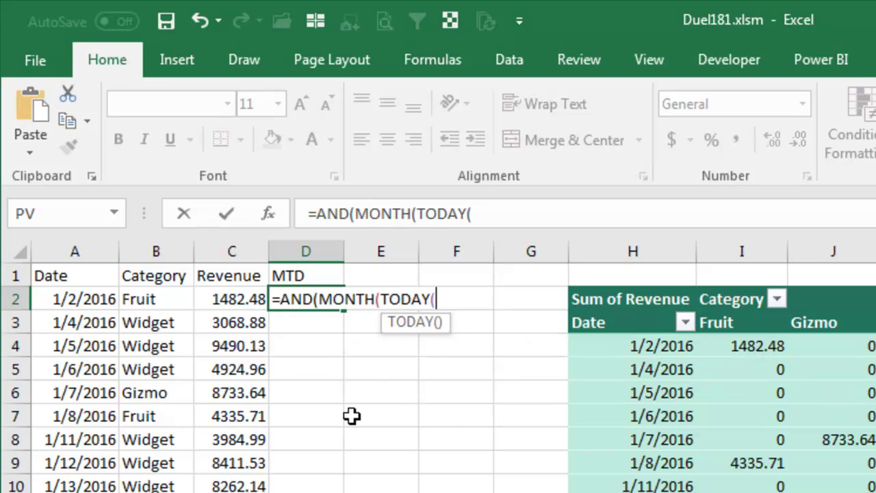
{"action": "type", "text": "))"}
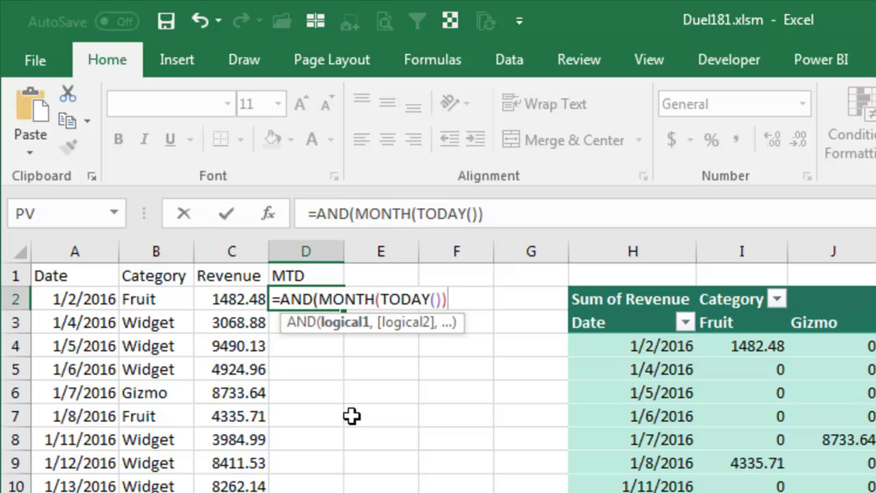
{"action": "type", "text": "=MONTH("}
{"action": "key", "text": "Left"}
{"action": "key", "text": "Left"}
{"action": "key", "text": "Left"}
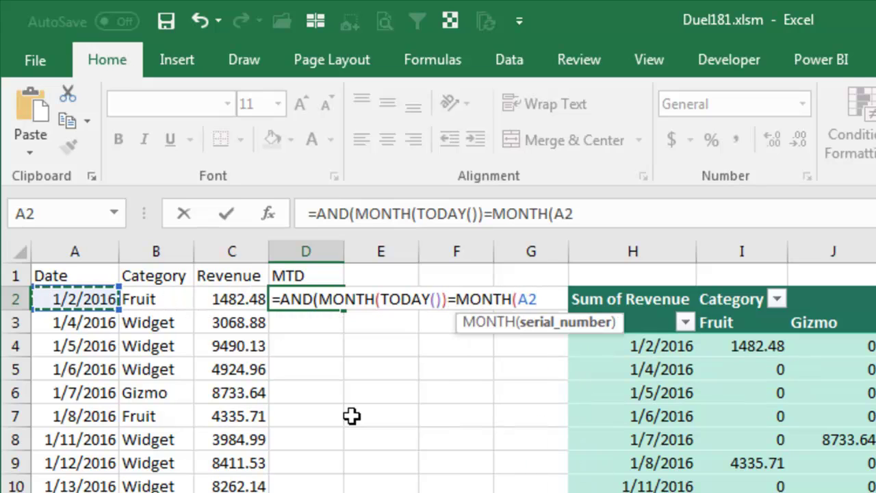
{"action": "type", "text": ")"}
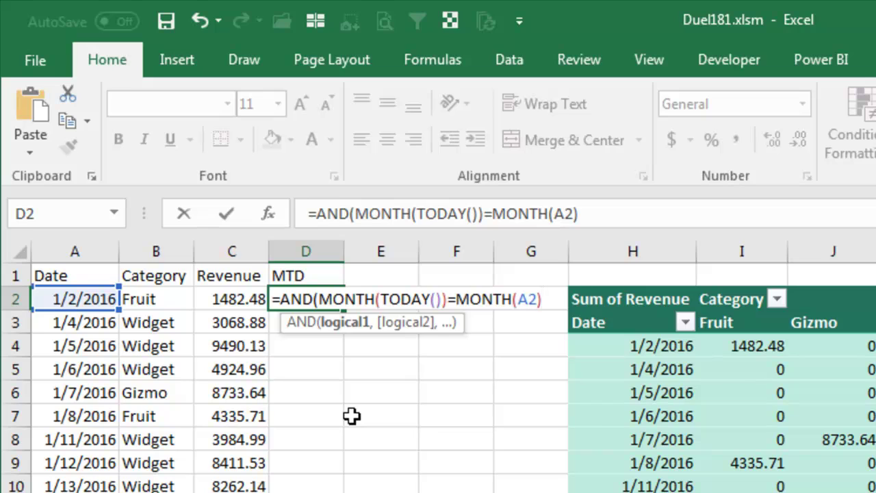
{"action": "type", "text": ","}
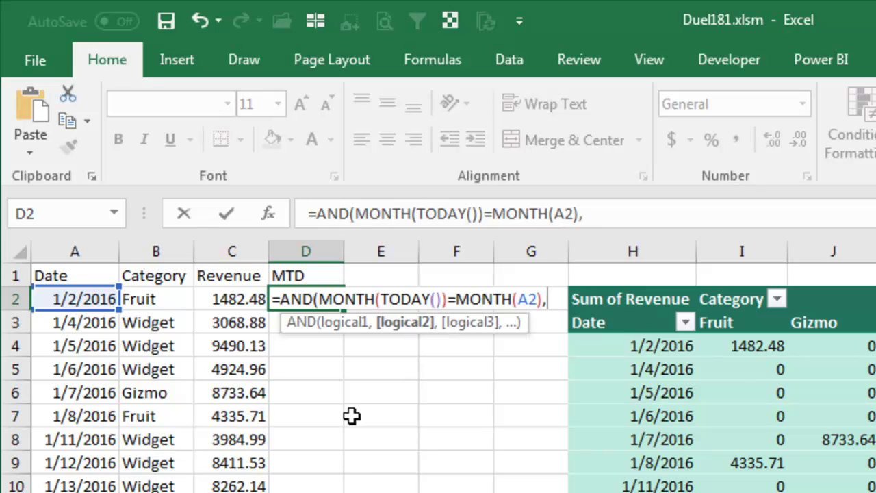
{"action": "type", "text": "DAY("}
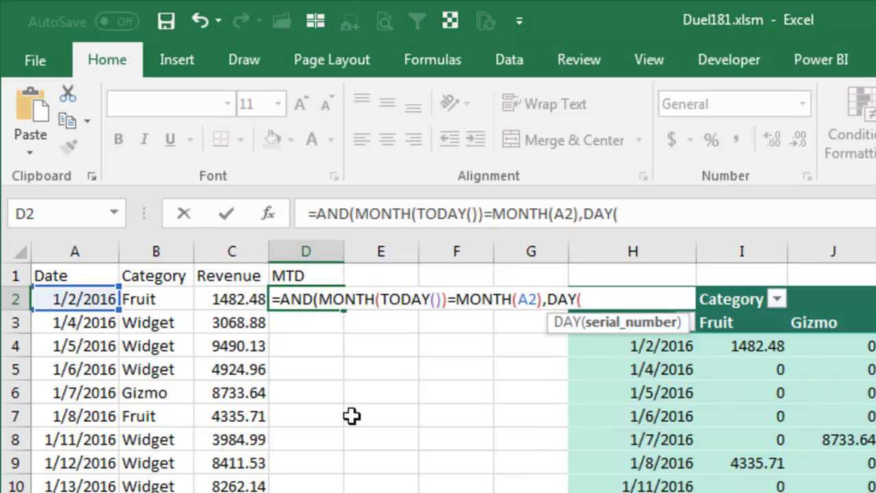
{"action": "key", "text": "Left"}
{"action": "key", "text": "Left"}
{"action": "key", "text": "Left"}
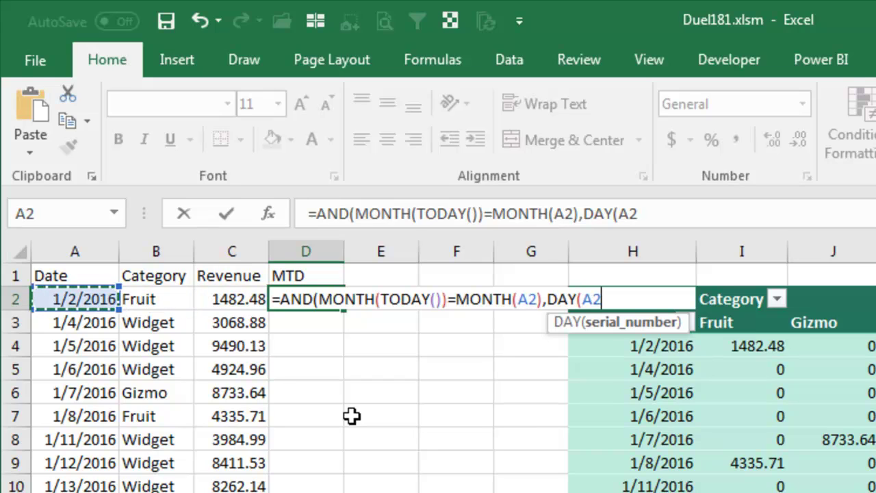
{"action": "type", "text": ")<=DAY"}
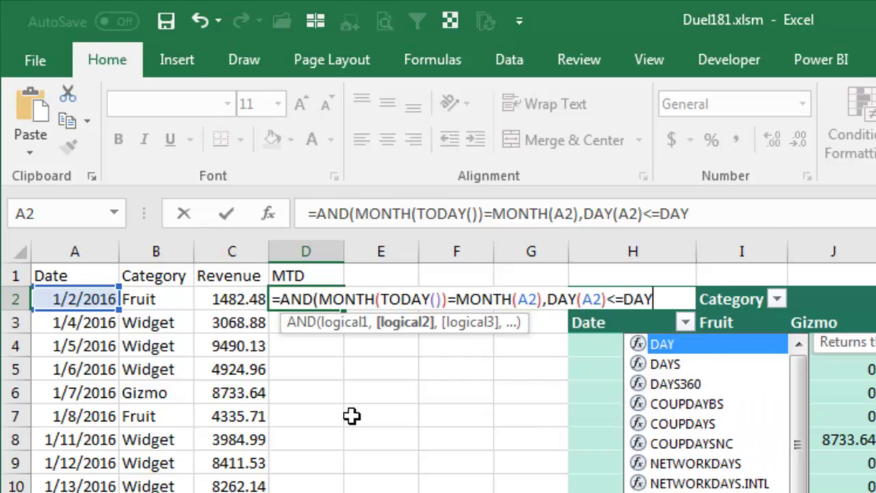
{"action": "type", "text": "(TODAY("}
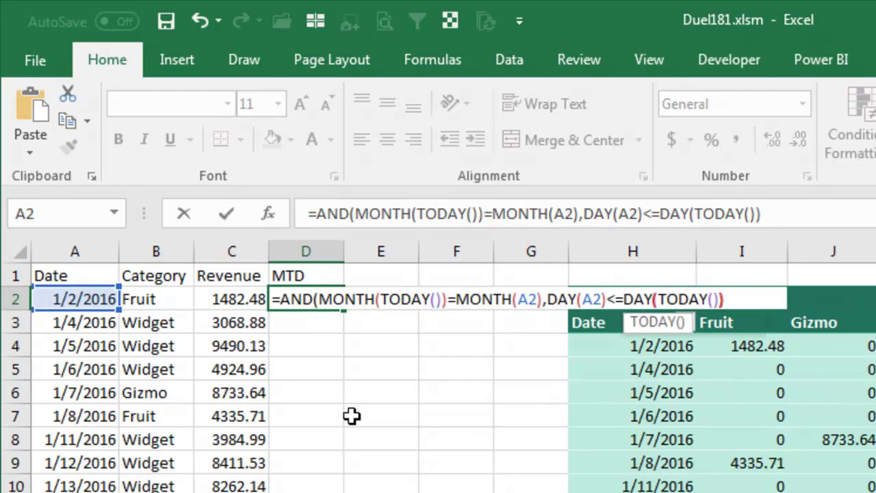
{"action": "type", "text": ")))"}
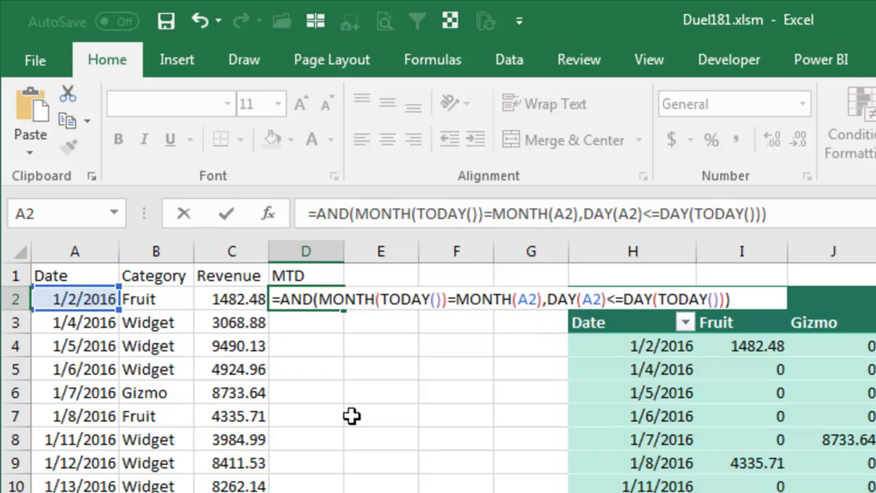
{"action": "key", "text": "Return"}
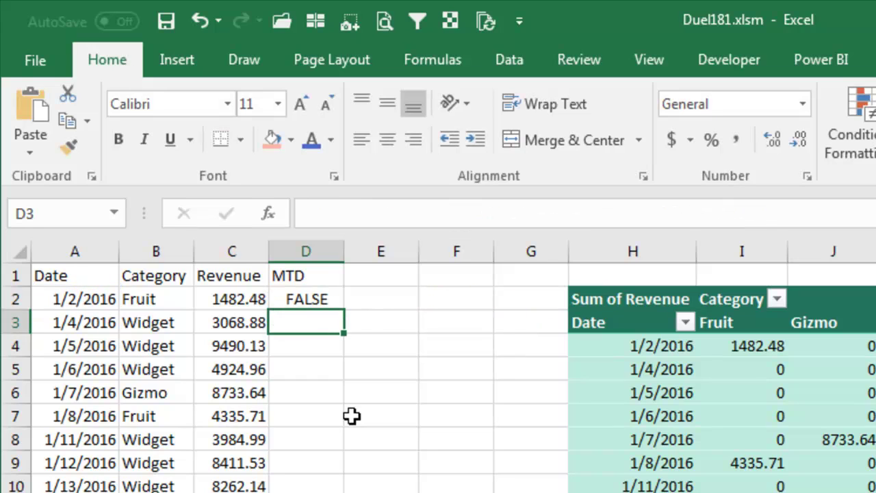
{"action": "key", "text": "Up"}
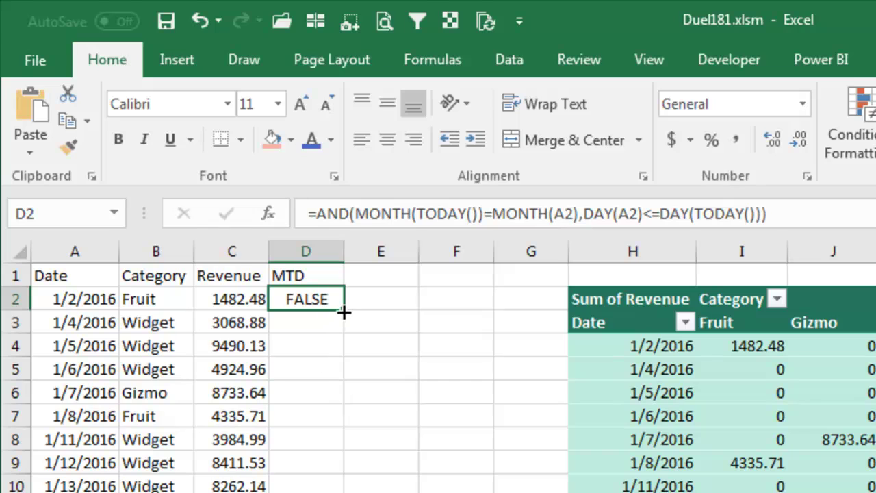
{"action": "double_click", "coordinate": [343, 310]}
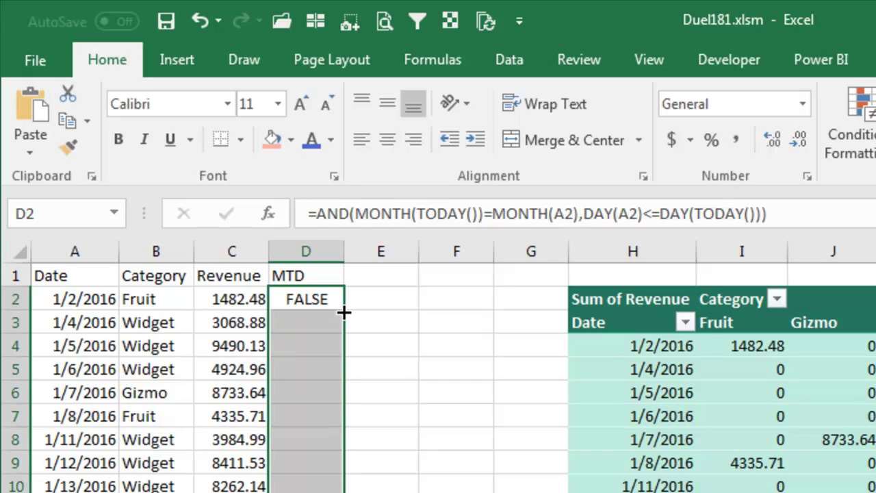
Extend the pivot table's data source through column D to include the MTD field
{"action": "left_click", "coordinate": [250, 297]}
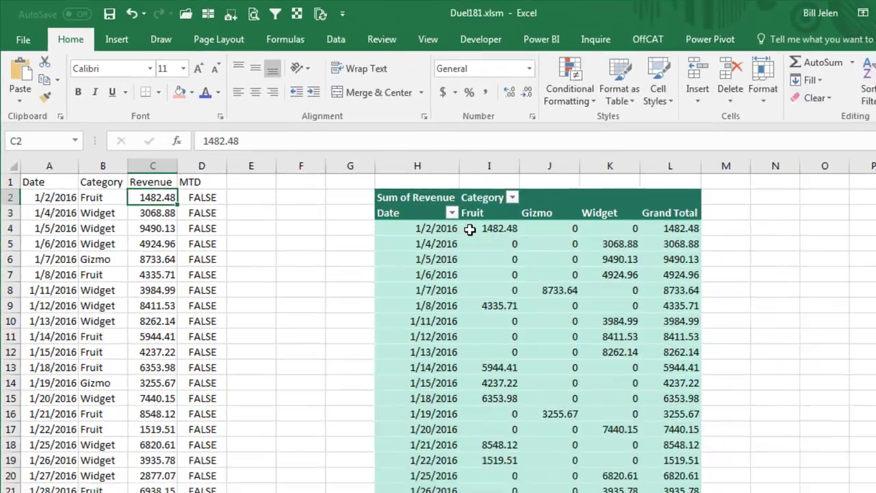
{"action": "left_click", "coordinate": [430, 203]}
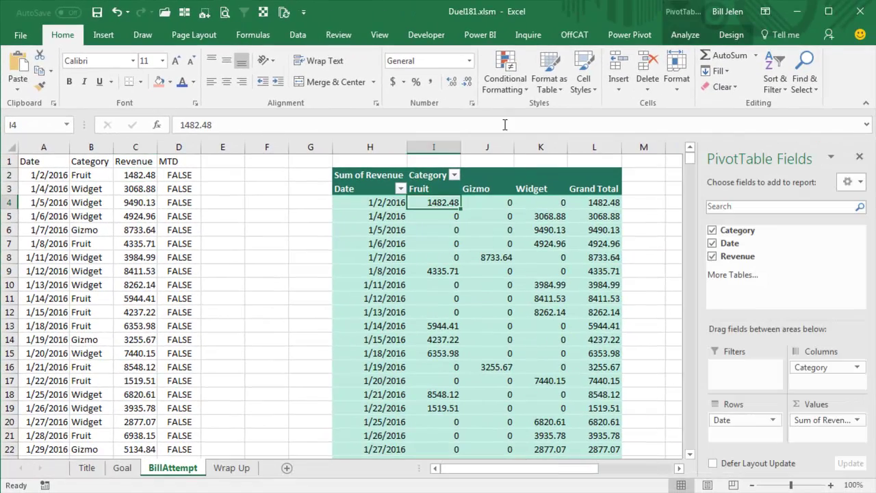
{"action": "left_click", "coordinate": [685, 34]}
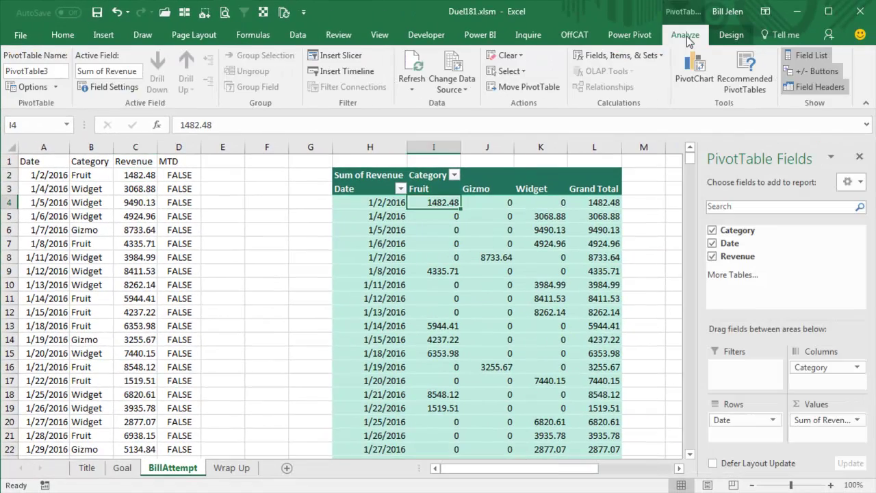
{"action": "left_click", "coordinate": [453, 67]}
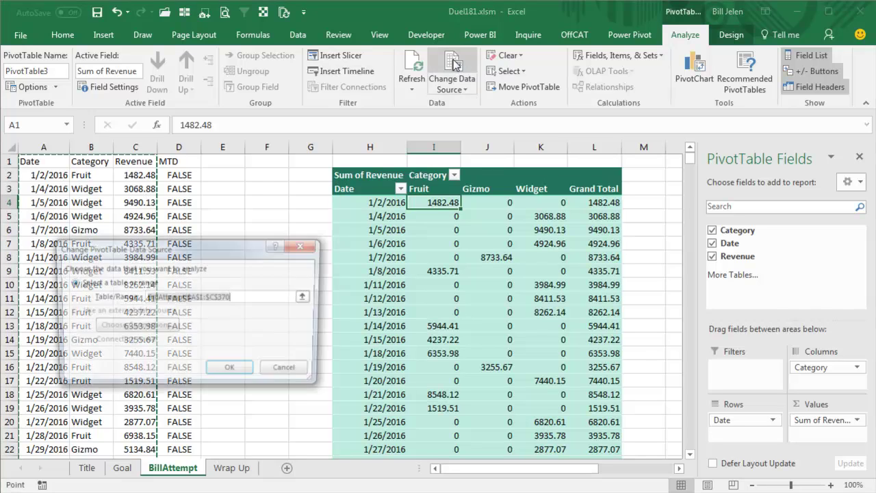
{"action": "left_click", "coordinate": [214, 297]}
{"action": "key", "text": "BackSpace"}
{"action": "type", "text": "D"}
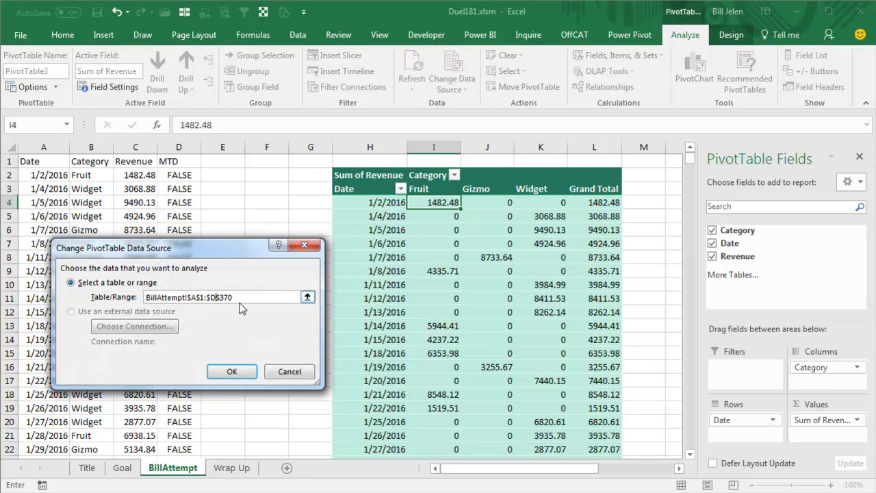
{"action": "left_click", "coordinate": [232, 371]}
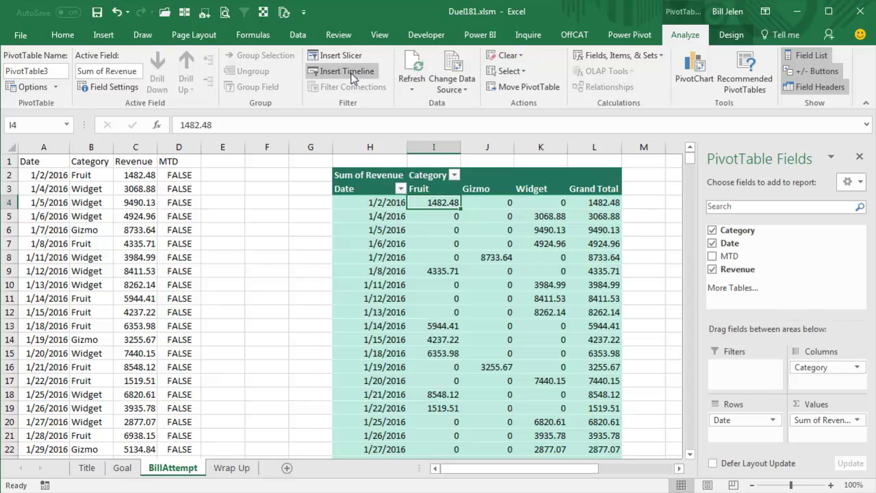
Insert an MTD slicer and filter the pivot table to TRUE
{"action": "left_click", "coordinate": [340, 56]}
{"action": "left_click", "coordinate": [138, 269]}
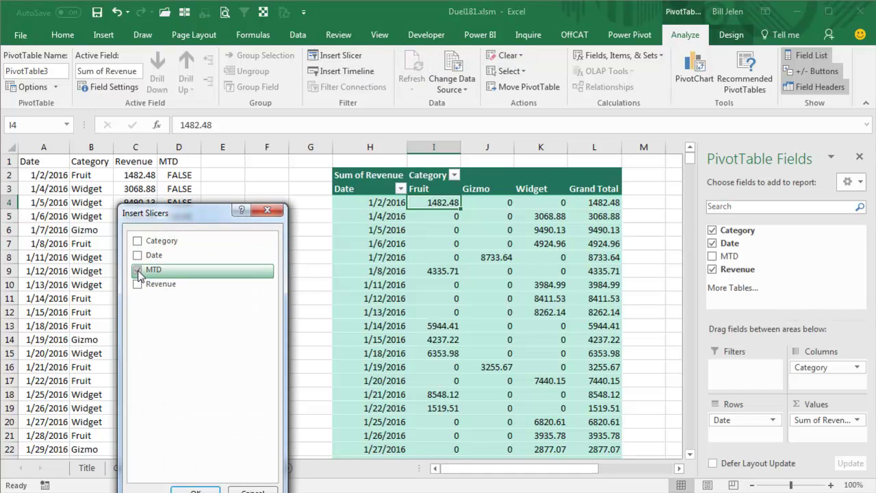
{"action": "left_click", "coordinate": [195, 490]}
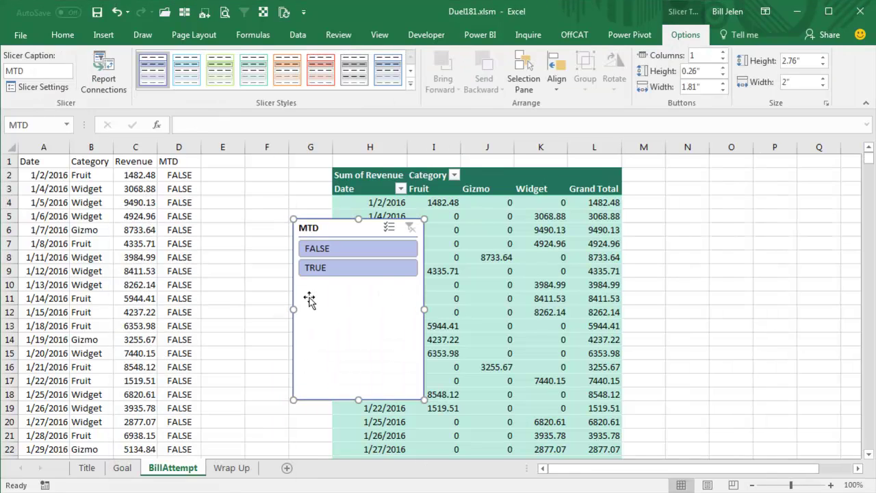
{"action": "left_click", "coordinate": [343, 267]}
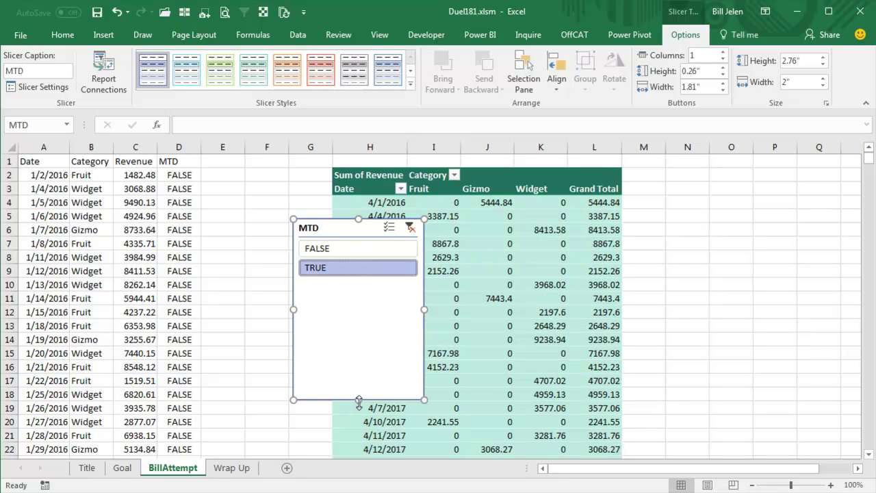
Resize the MTD slicer to two columns and place it beside the pivot table
{"action": "left_click_drag", "start_coordinate": [358, 400], "coordinate": [364, 288]}
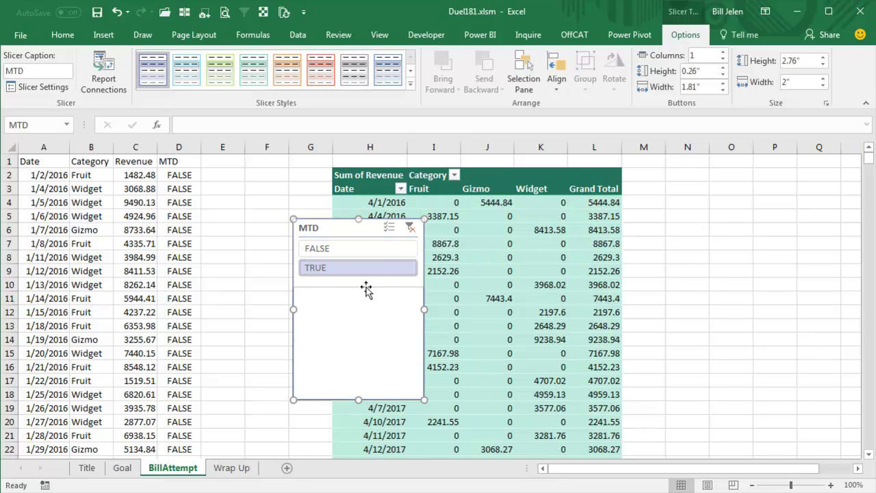
{"action": "left_click", "coordinate": [723, 52]}
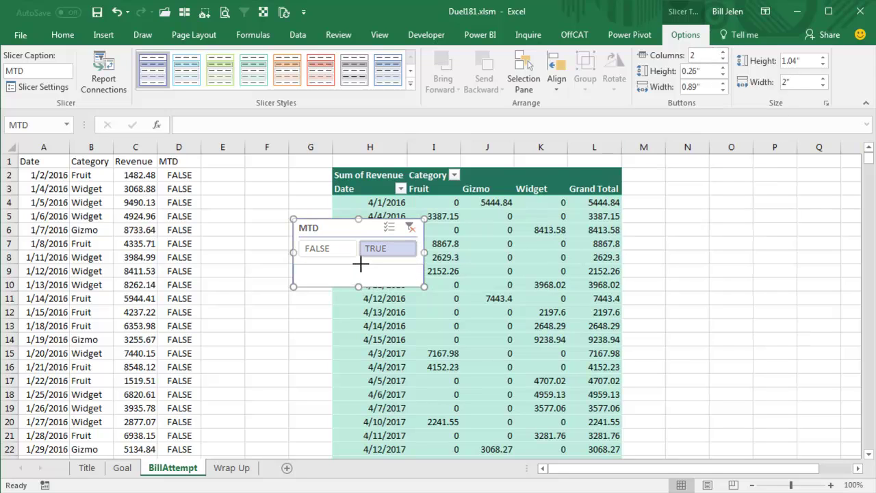
{"action": "left_click_drag", "start_coordinate": [361, 264], "coordinate": [360, 263]}
{"action": "mouse_move", "coordinate": [311, 228]}
{"action": "left_mouse_down"}
{"action": "mouse_move", "coordinate": [751, 184]}
{"action": "mouse_move", "coordinate": [726, 177]}
{"action": "left_mouse_up"}
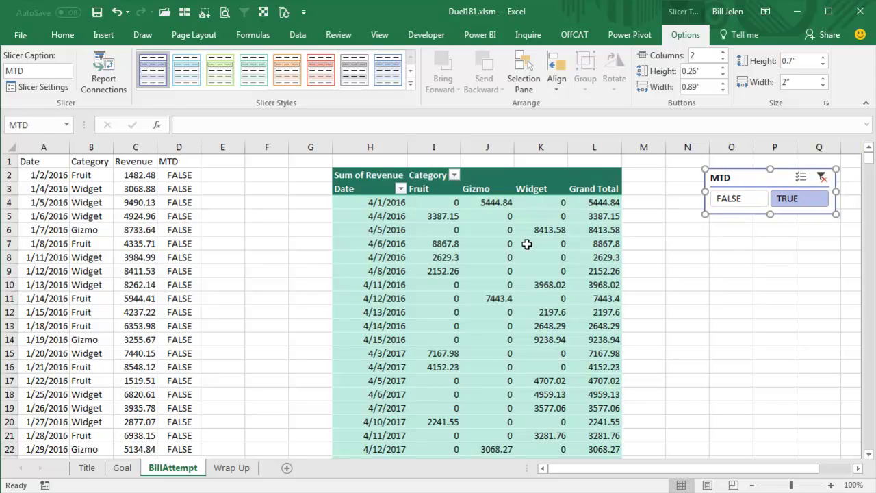
{"action": "left_click", "coordinate": [375, 289]}
Group the pivot's dates by Years only, giving 2016 and 2017 totals per category
{"action": "scroll", "coordinate": [402, 310], "scroll_direction": "down", "scroll_amount": 3}
{"action": "scroll", "coordinate": [400, 314], "scroll_direction": "down", "scroll_amount": 1}
{"action": "scroll", "coordinate": [400, 314], "scroll_direction": "up", "scroll_amount": 1}
{"action": "scroll", "coordinate": [397, 312], "scroll_direction": "up", "scroll_amount": 1}
{"action": "scroll", "coordinate": [395, 311], "scroll_direction": "up", "scroll_amount": 2}
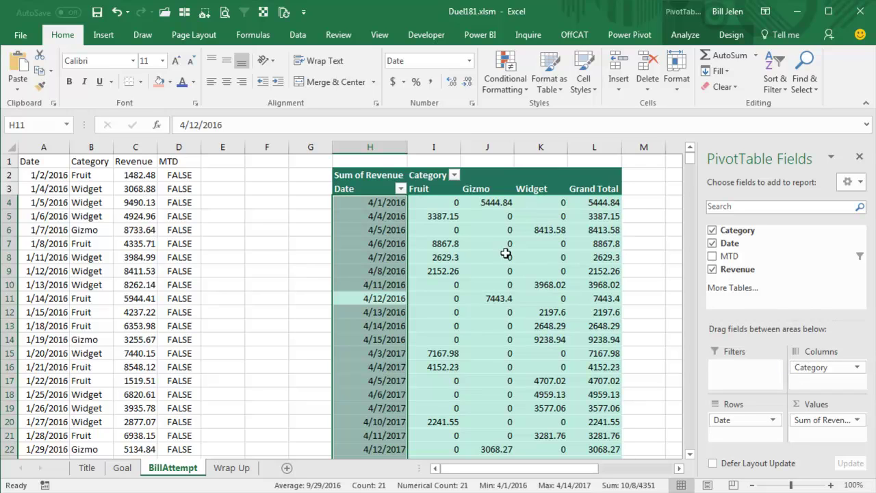
{"action": "left_click", "coordinate": [381, 203]}
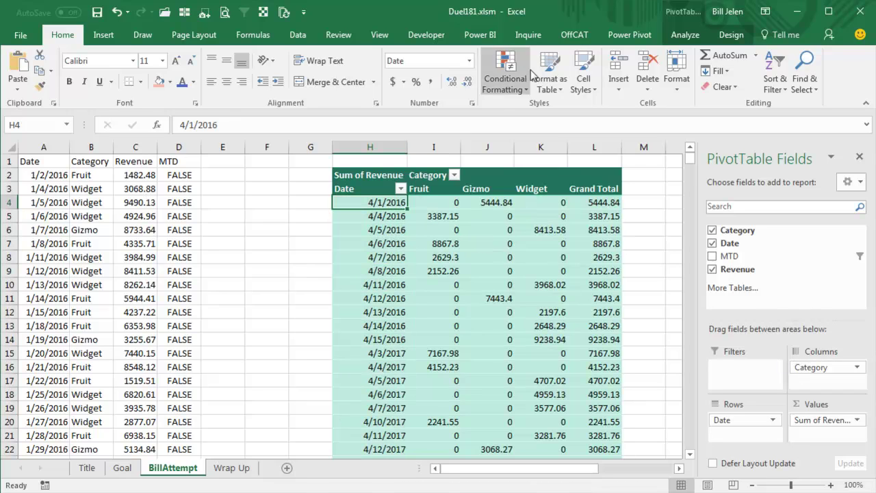
{"action": "left_click", "coordinate": [684, 35]}
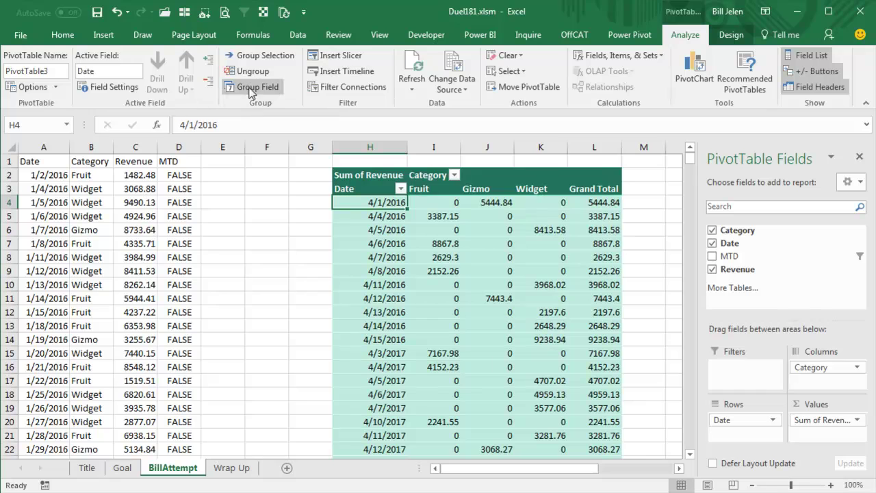
{"action": "left_click", "coordinate": [253, 87]}
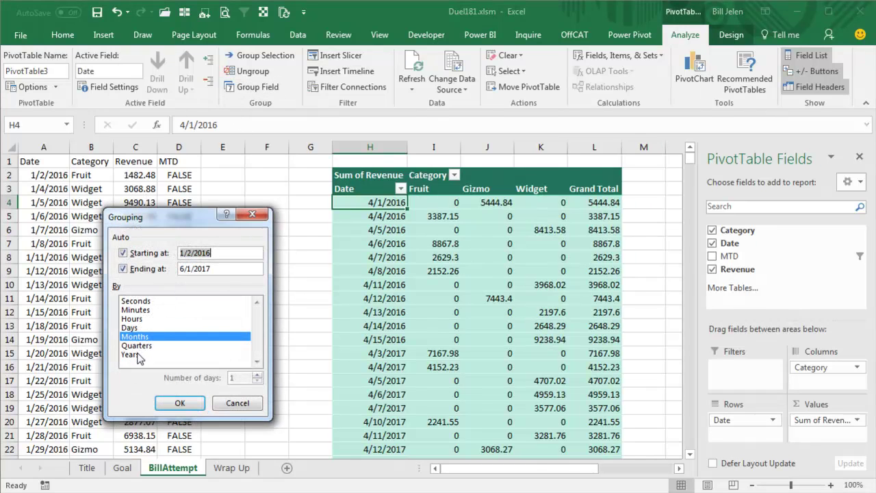
{"action": "left_click", "coordinate": [137, 355]}
{"action": "left_click", "coordinate": [141, 337]}
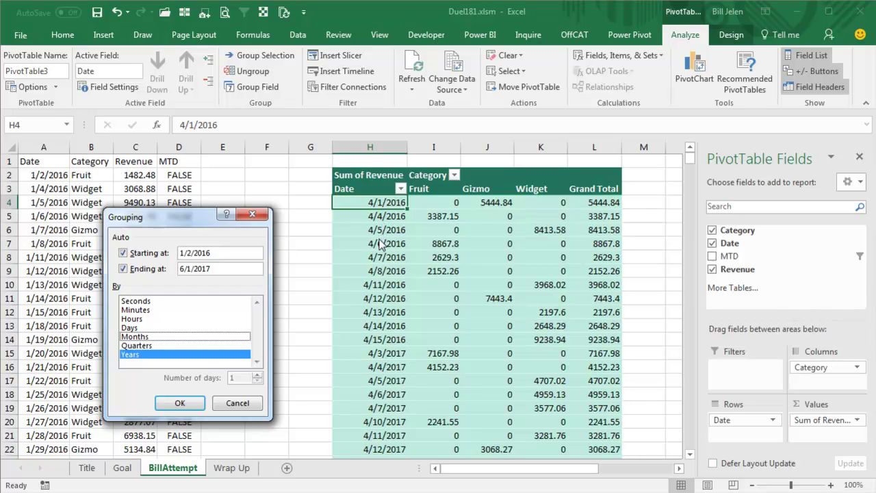
{"action": "left_click", "coordinate": [180, 404]}
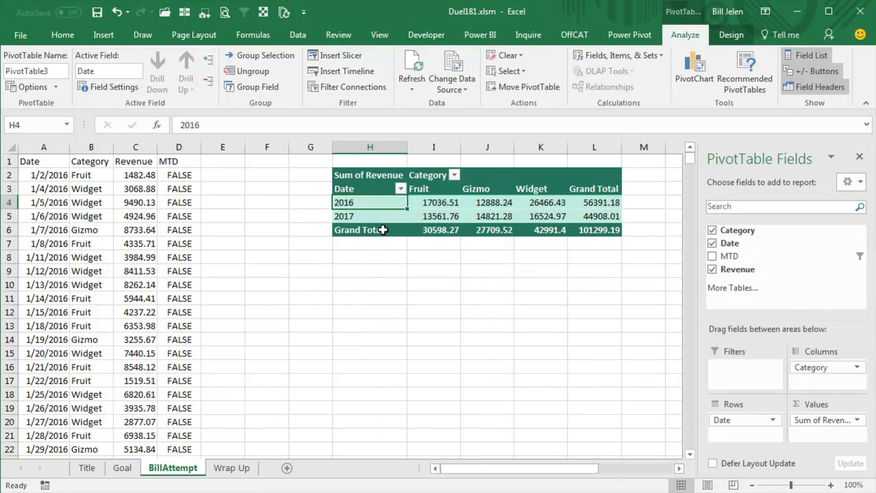
Move Date to Columns and Category to Rows, so categories run down and years across
{"action": "mouse_move", "coordinate": [726, 419]}
{"action": "left_mouse_down"}
{"action": "mouse_move", "coordinate": [814, 385]}
{"action": "mouse_move", "coordinate": [735, 424]}
{"action": "left_mouse_up"}
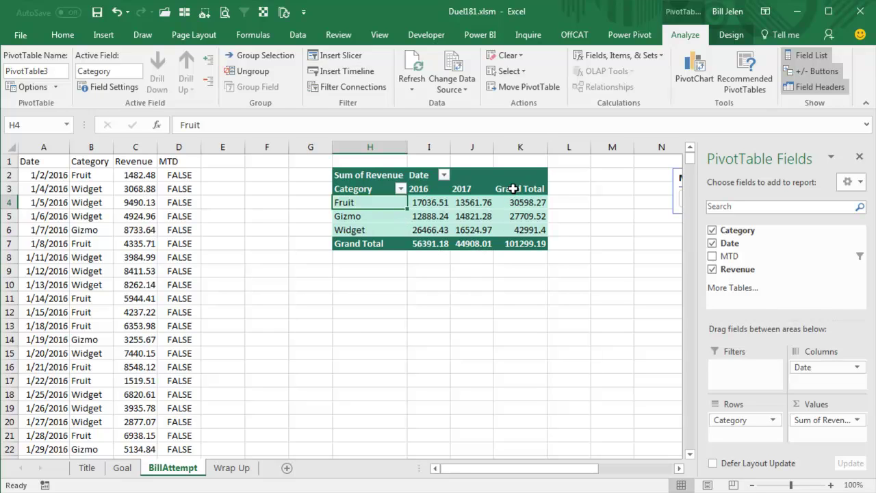
Remove the Grand Total column from the pivot table
{"action": "left_click", "coordinate": [513, 190]}
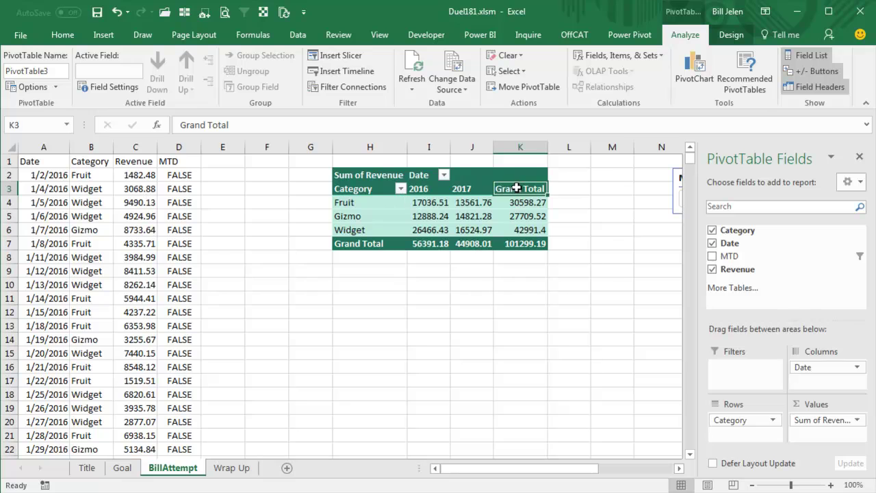
{"action": "right_click", "coordinate": [515, 189]}
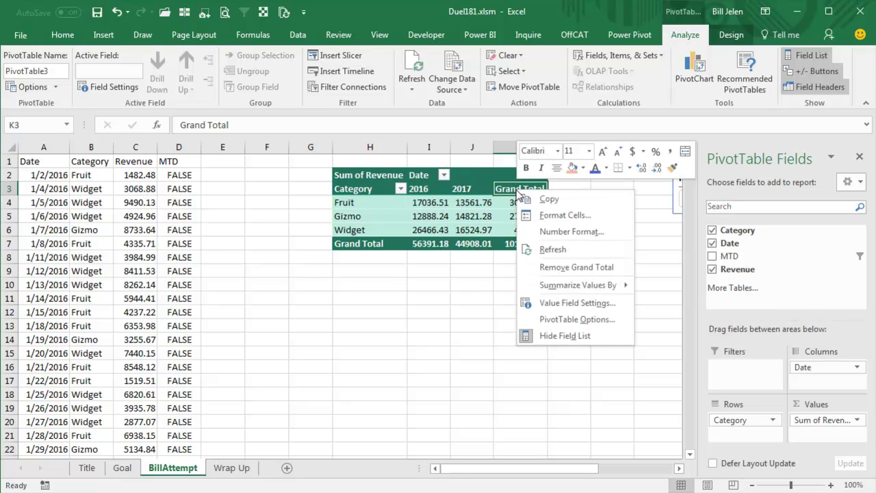
{"action": "left_click", "coordinate": [569, 266]}
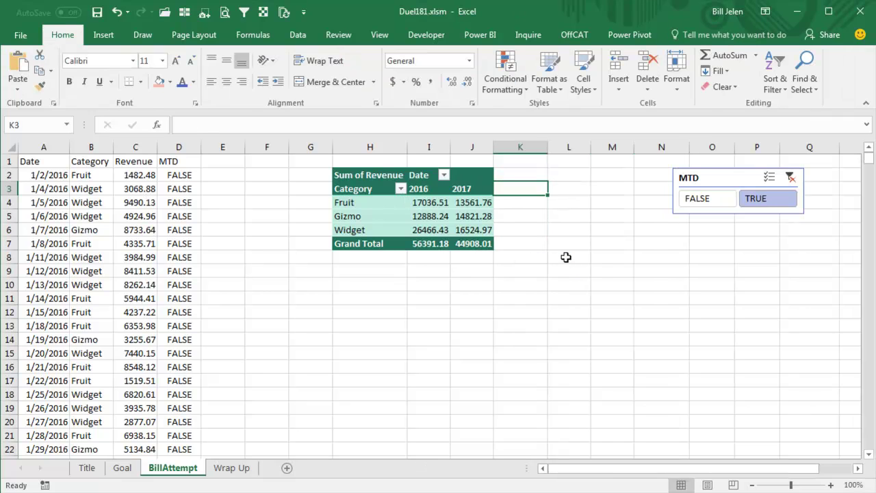
Add a '% Change' column with =J4/I4-1, formatted as a percentage with one decimal
{"action": "type", "text": "%"}
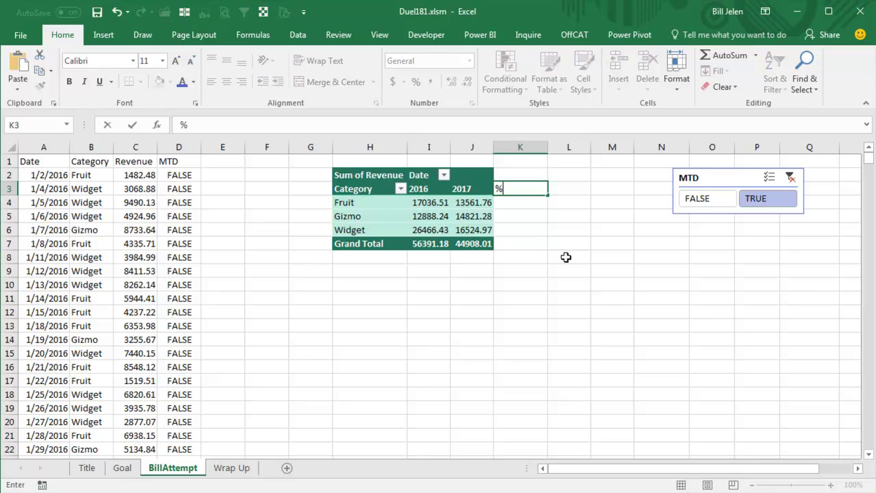
{"action": "type", "text": " Change"}
{"action": "key", "text": "Return"}
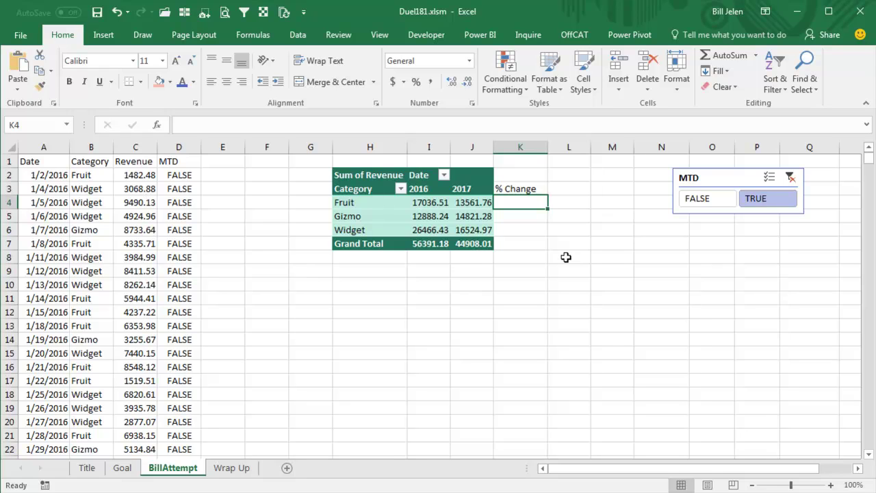
{"action": "type", "text": "="}
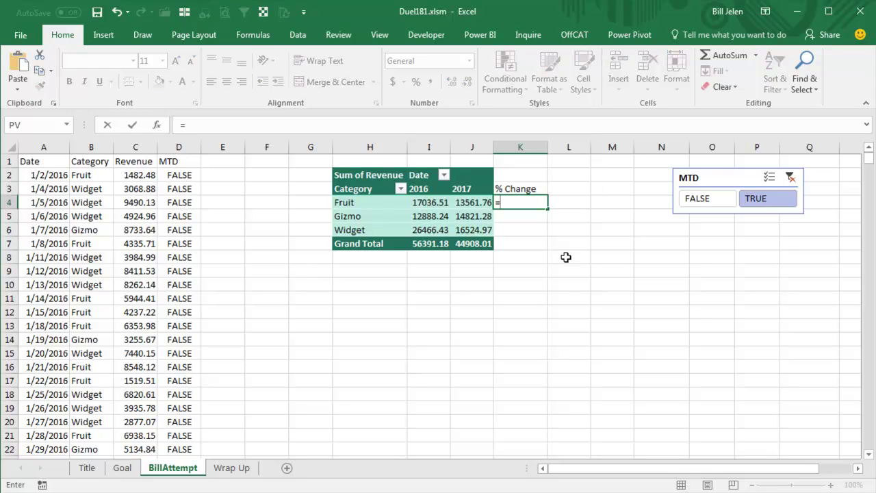
{"action": "type", "text": "J4/"}
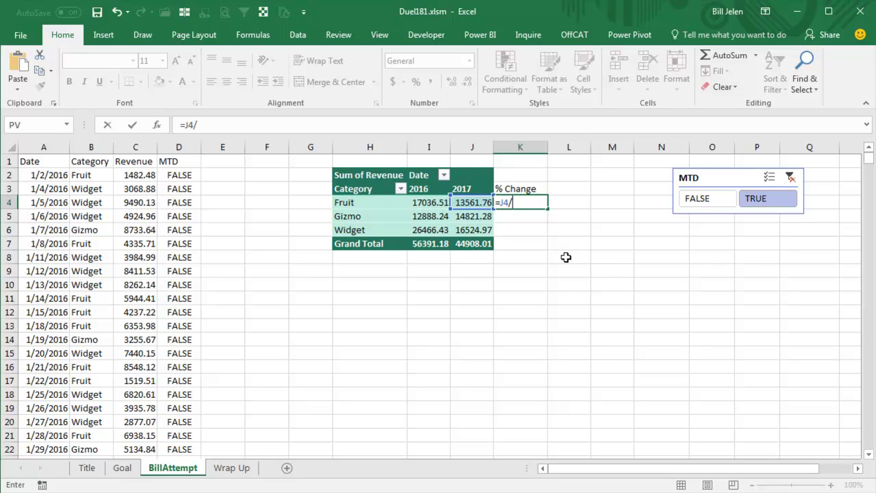
{"action": "type", "text": "I4-1"}
{"action": "key", "text": "ctrl+Return"}
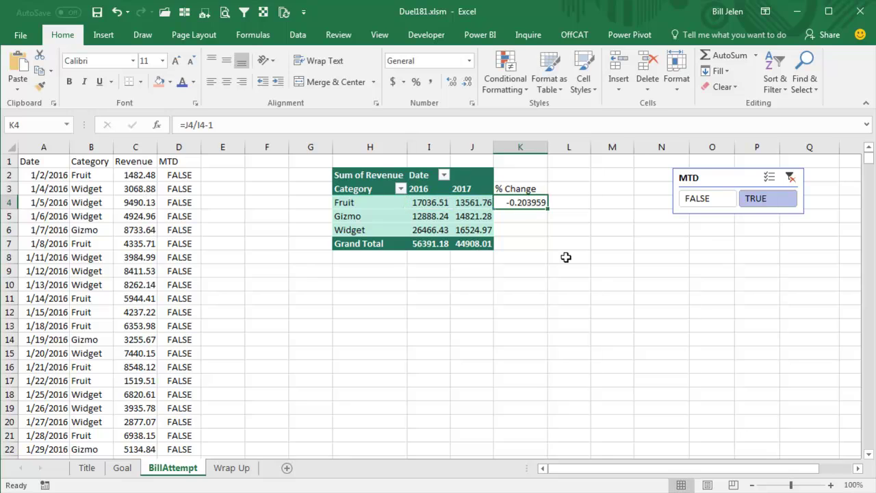
{"action": "left_click", "coordinate": [422, 83]}
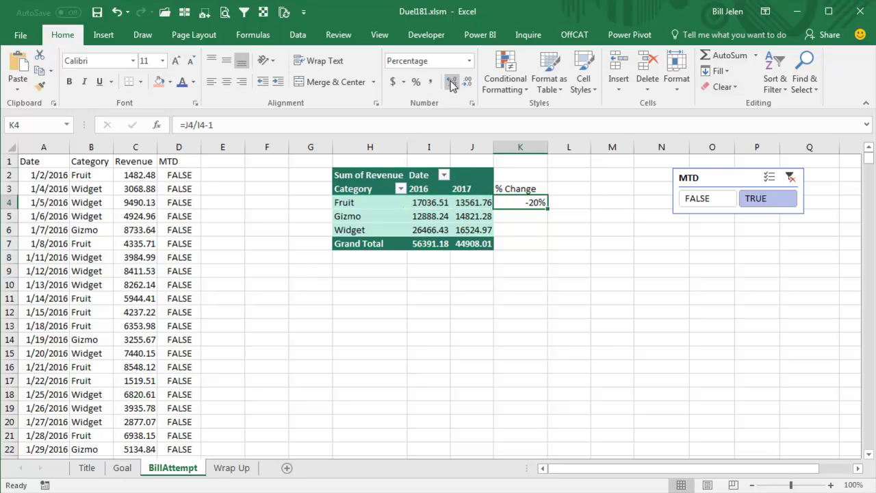
{"action": "left_click", "coordinate": [452, 83]}
Fill the % Change formula down through row 7 and close the D2 MTD formula unchanged
{"action": "left_click_drag", "start_coordinate": [548, 206], "coordinate": [541, 250]}
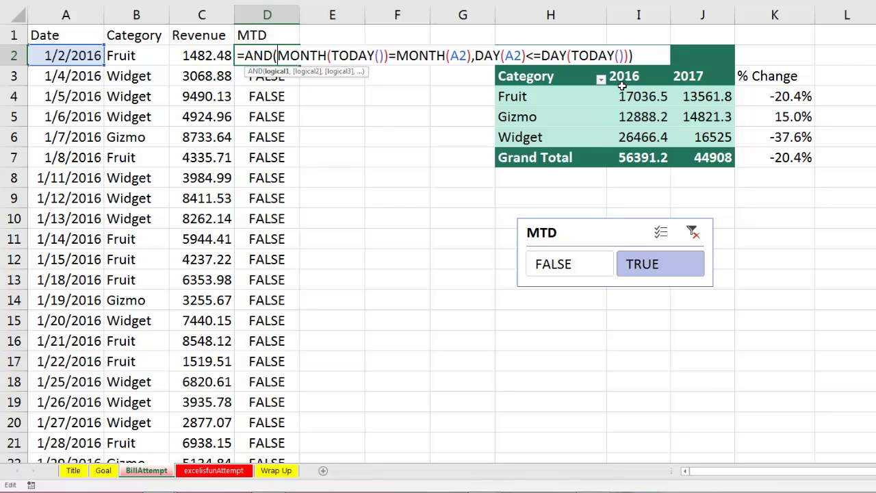
{"action": "key", "text": "ctrl+Return"}
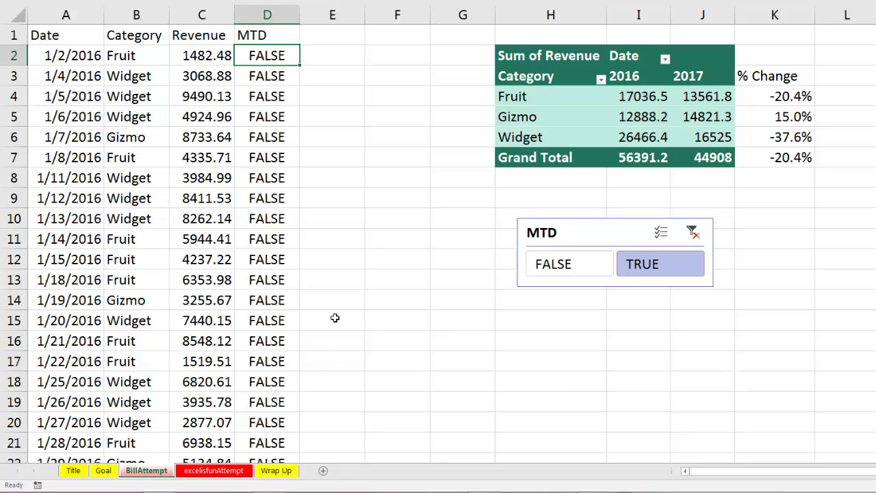
{"action": "left_click", "coordinate": [225, 472]}
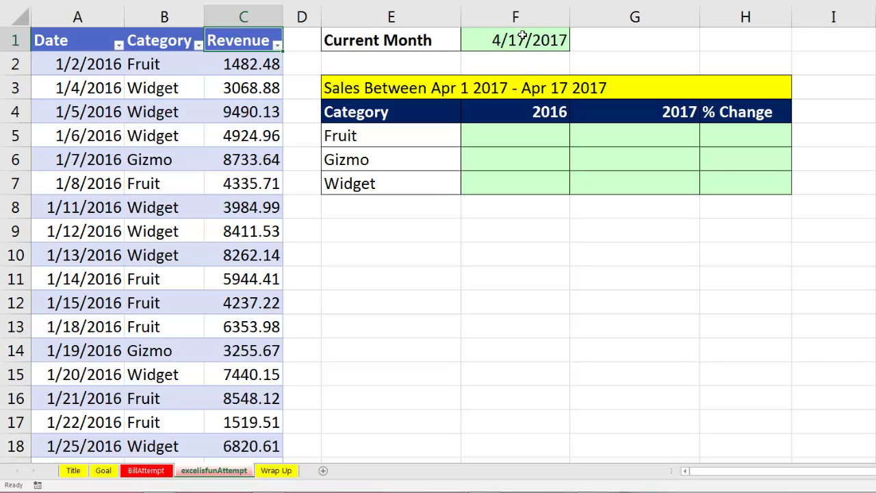
{"action": "left_click", "coordinate": [522, 37]}
{"action": "key", "text": "F2"}
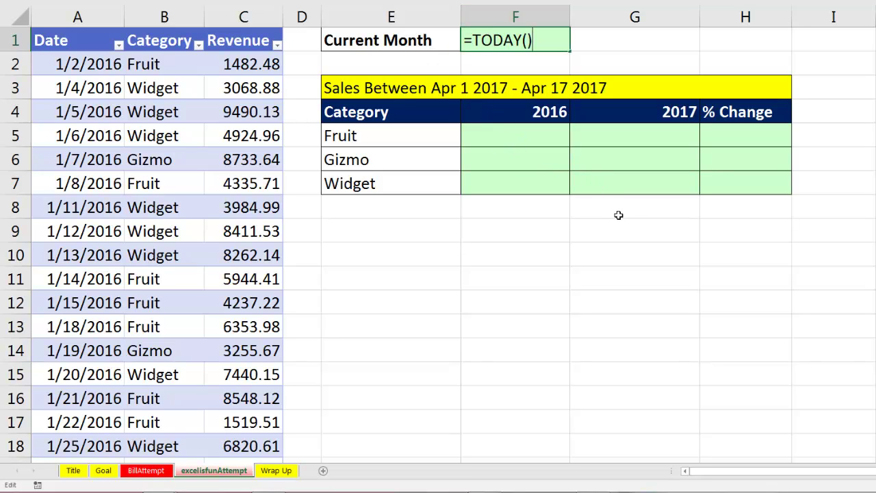
{"action": "key", "text": "ctrl+Return"}
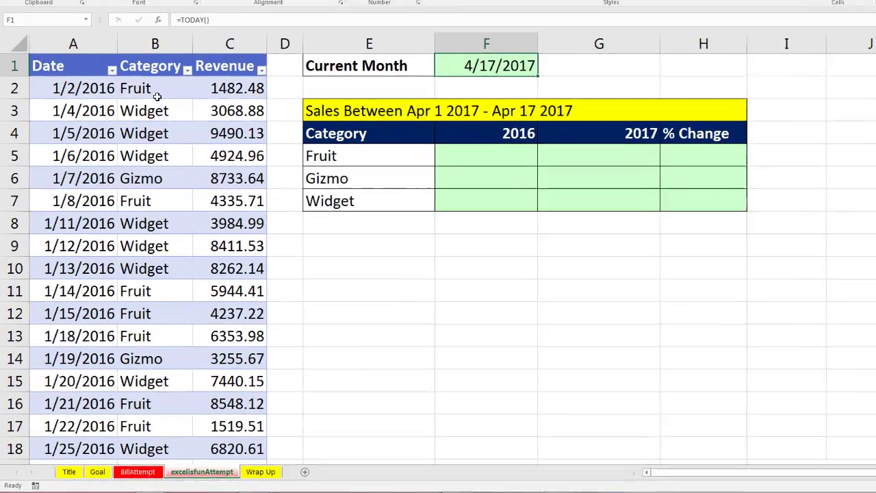
{"action": "left_click", "coordinate": [135, 152]}
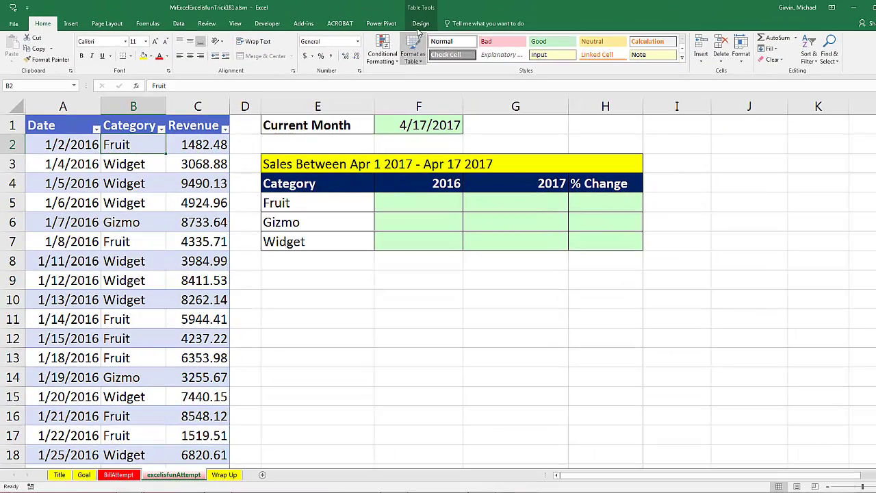
{"action": "left_click", "coordinate": [421, 24]}
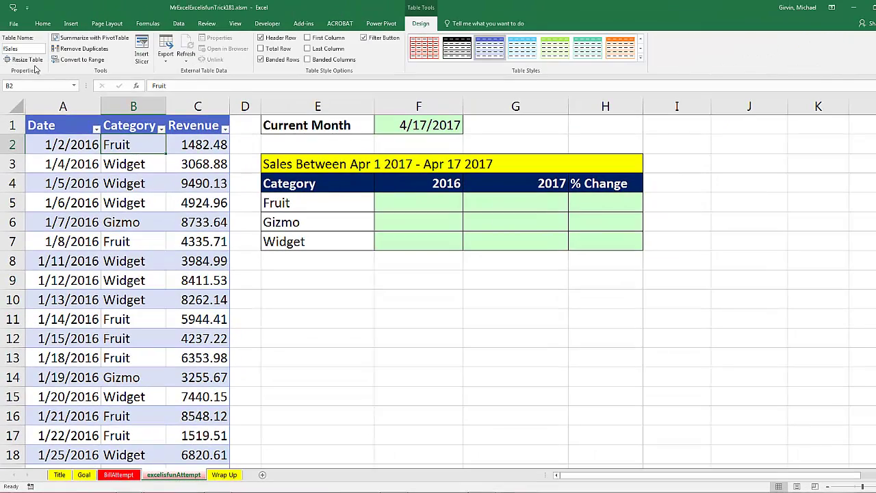
{"action": "key", "text": "ctrl+Down"}
{"action": "scroll", "coordinate": [158, 394], "scroll_direction": "down", "scroll_amount": 5}
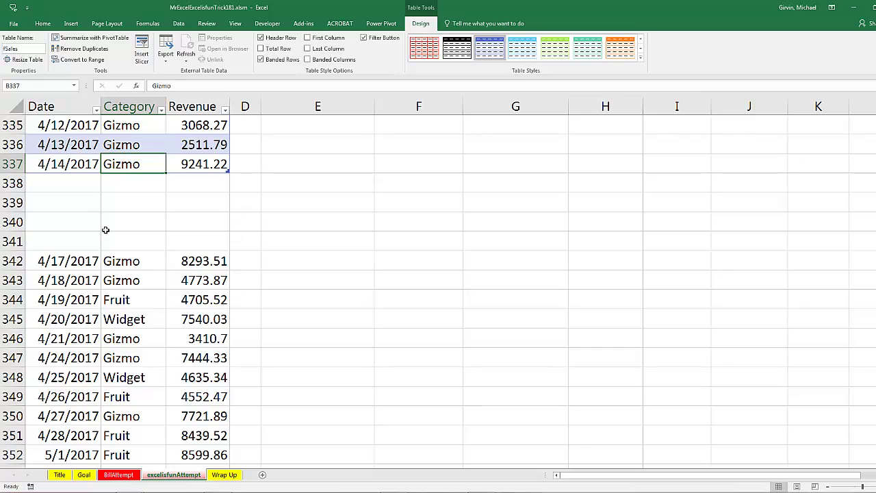
{"action": "key", "text": "ctrl+Home"}
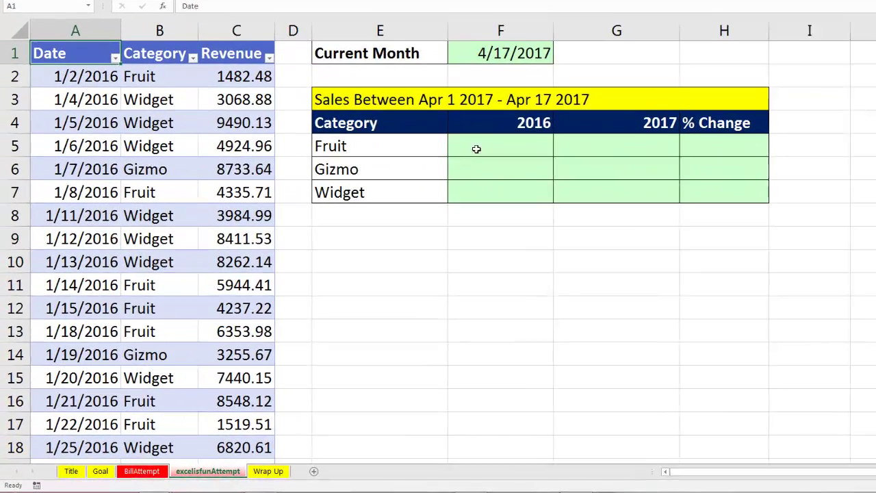
{"action": "left_click", "coordinate": [448, 199]}
{"action": "left_click", "coordinate": [552, 111]}
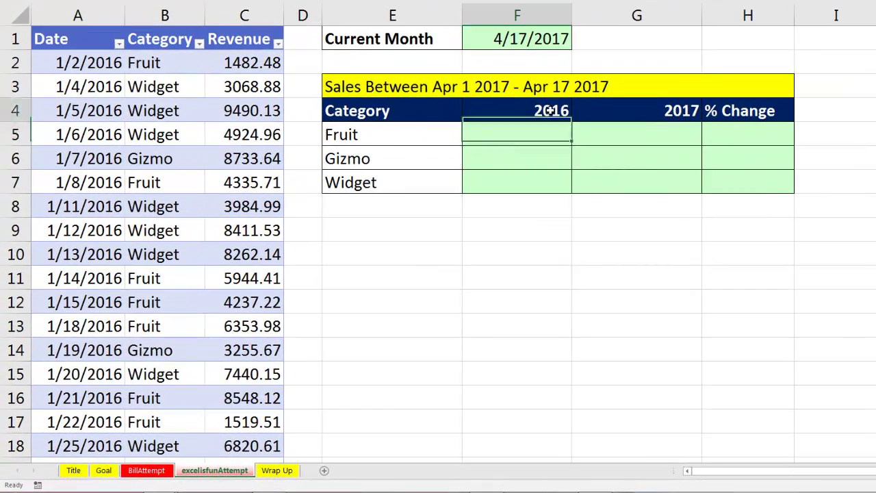
{"action": "left_click", "coordinate": [657, 114]}
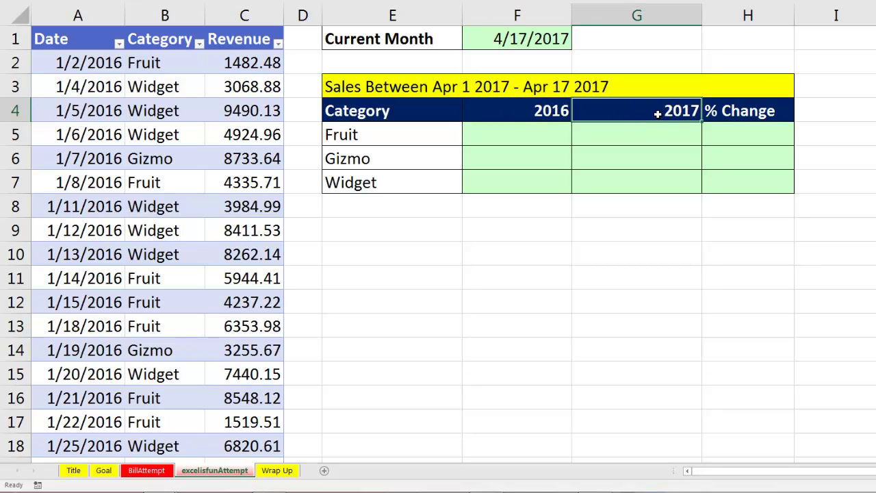
{"action": "left_click", "coordinate": [413, 135]}
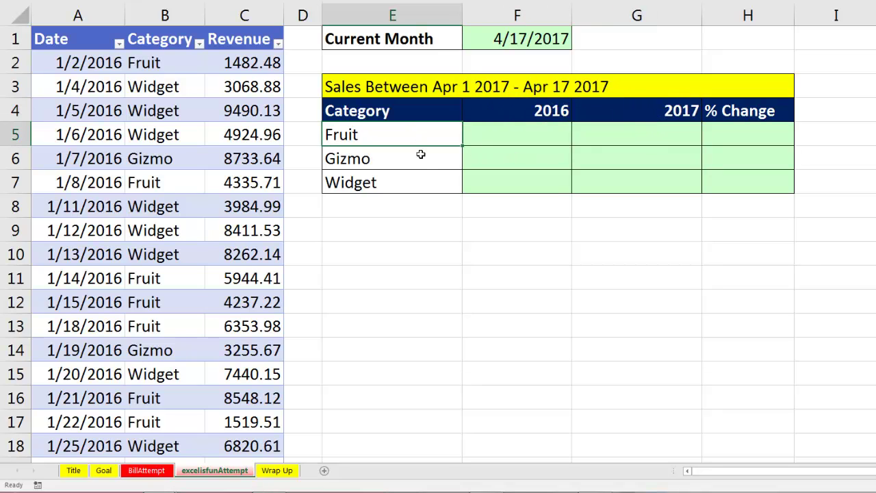
{"action": "left_click", "coordinate": [420, 154]}
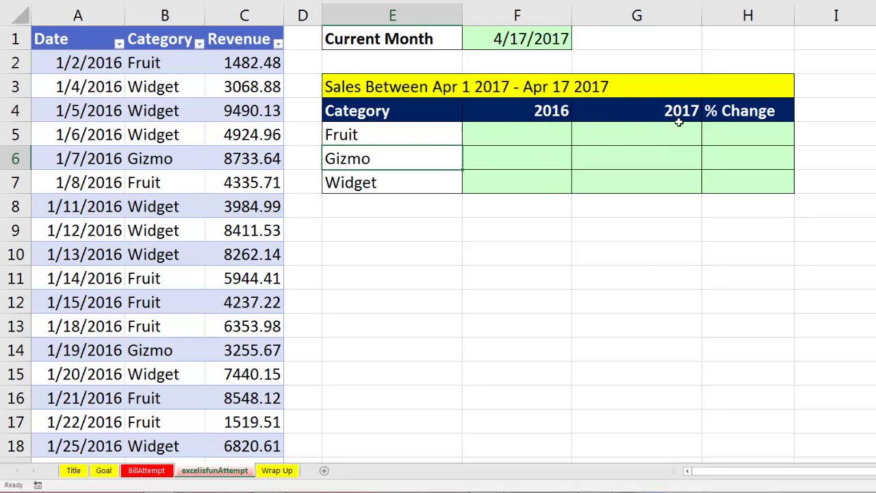
{"action": "left_click", "coordinate": [548, 38]}
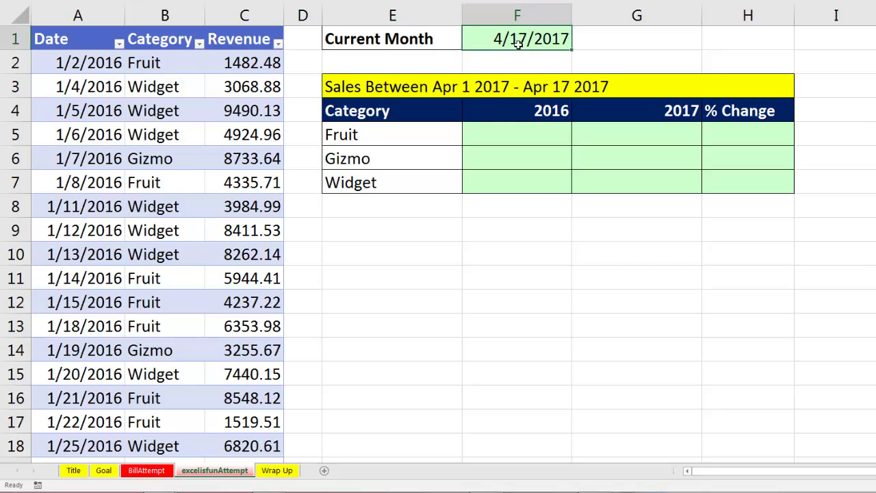
In F5, begin =SUMIFS summing Revenue, with a Date criteria range and a ">="&DATE condition
{"action": "left_click", "coordinate": [542, 134]}
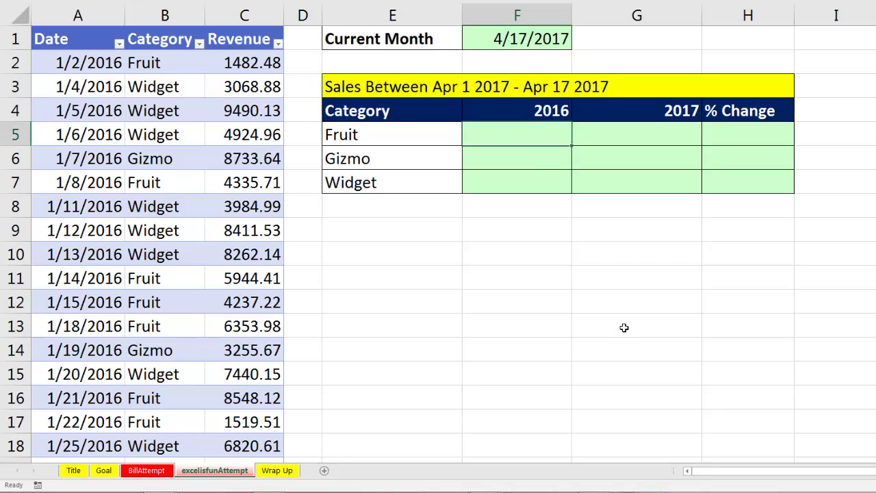
{"action": "type", "text": "=s"}
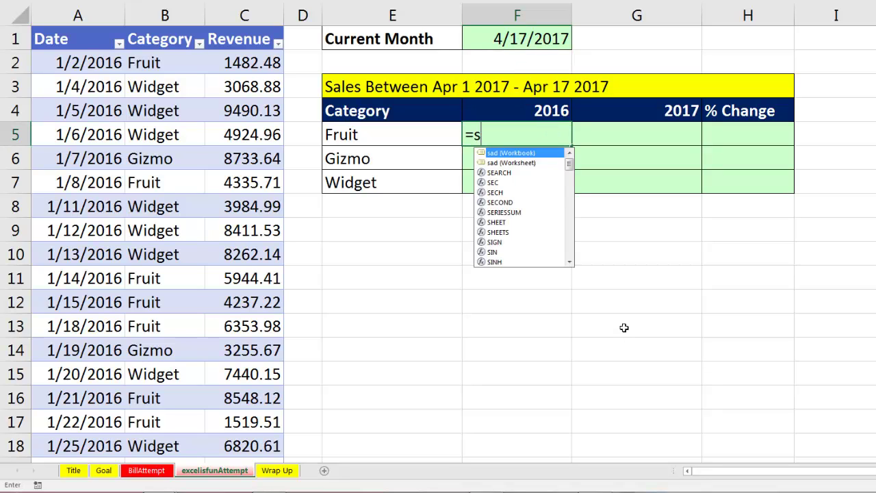
{"action": "type", "text": "umifs"}
{"action": "key", "text": "Tab"}
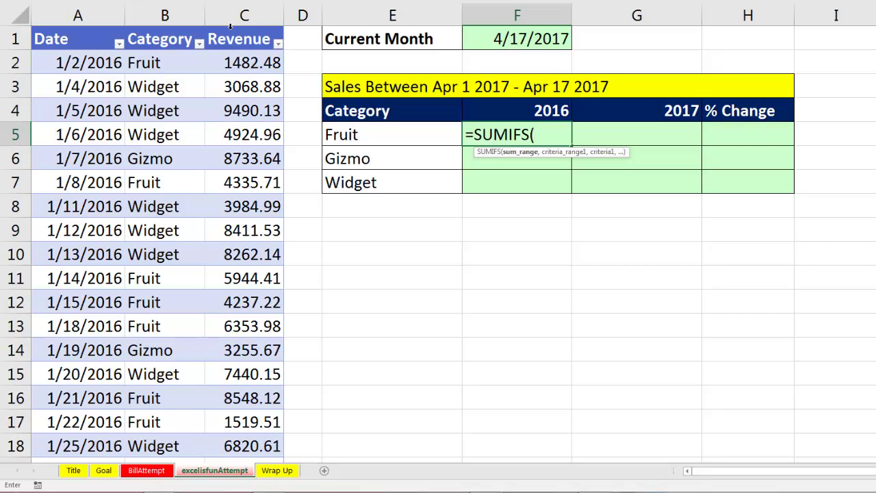
{"action": "left_click", "coordinate": [233, 26]}
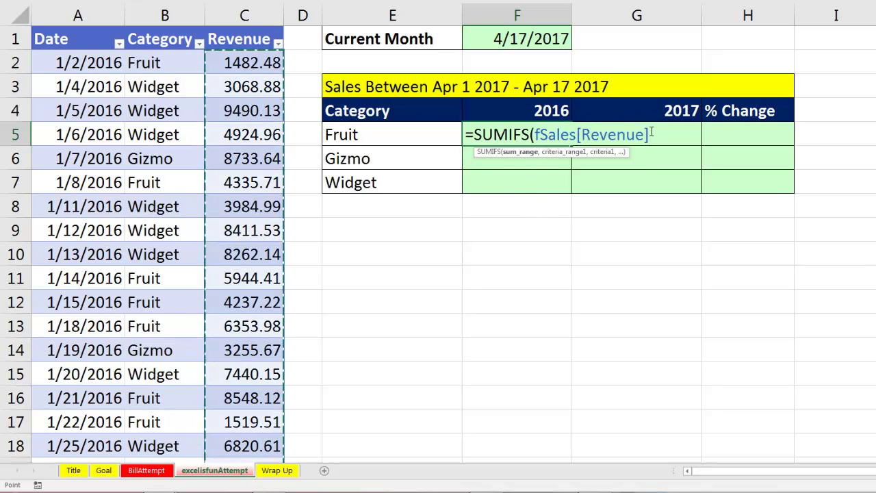
{"action": "type", "text": ","}
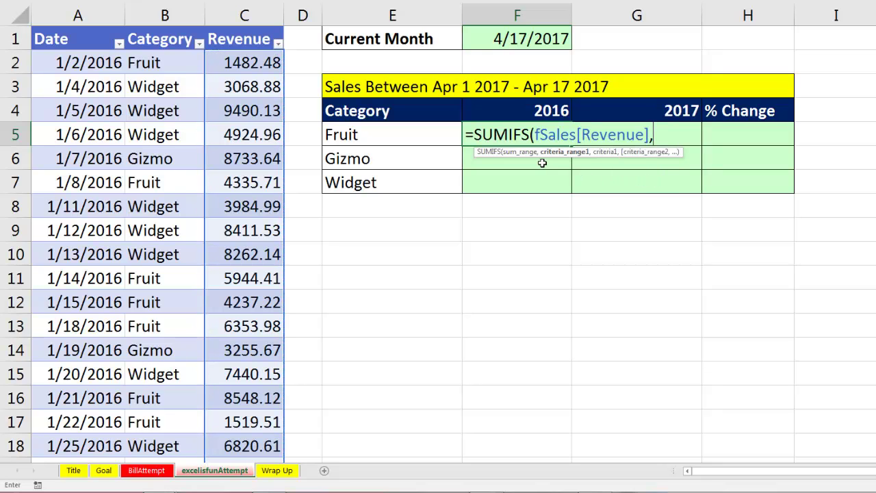
{"action": "left_click", "coordinate": [86, 24]}
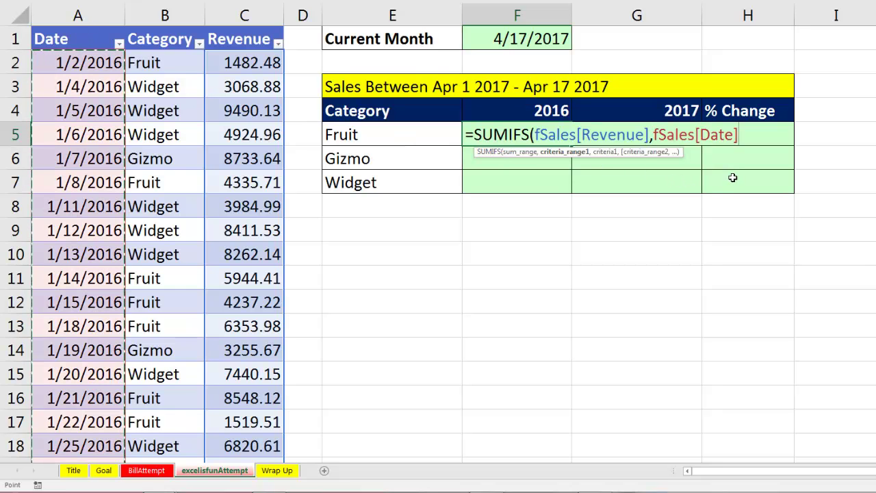
{"action": "type", "text": ","}
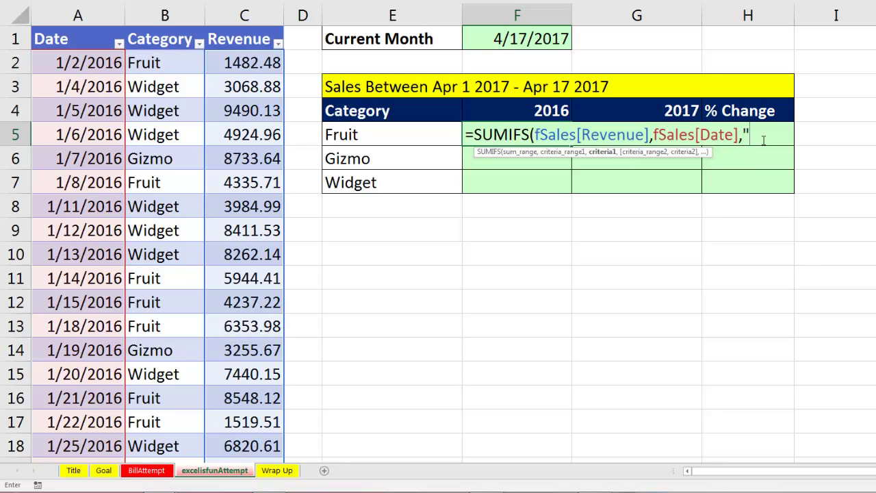
{"action": "type", "text": "\"&"}
Begin the start-date criterion with DATE, taking the year from F$4 locked to row 4
{"action": "type", "text": "d"}
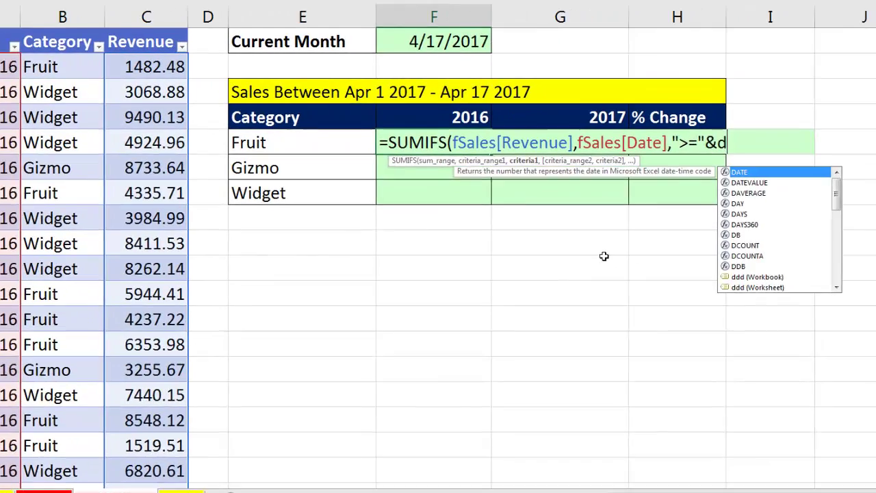
{"action": "type", "text": "ate"}
{"action": "key", "text": "Tab"}
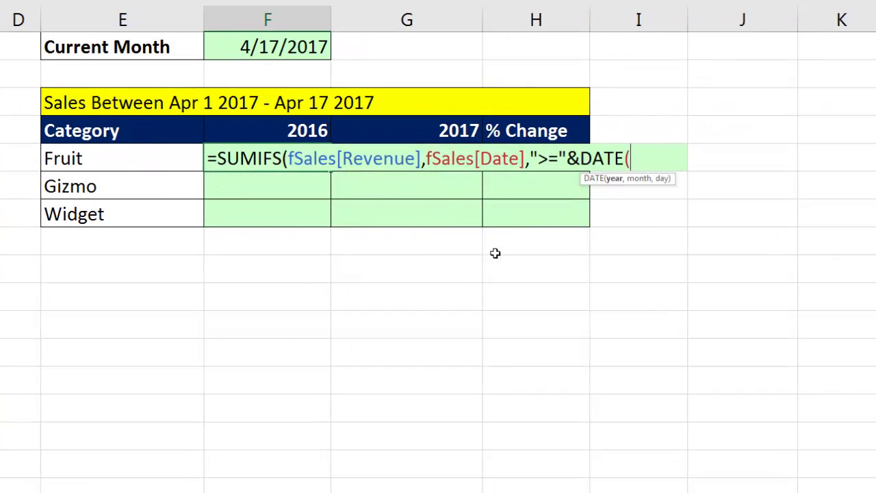
{"action": "left_click", "coordinate": [296, 131]}
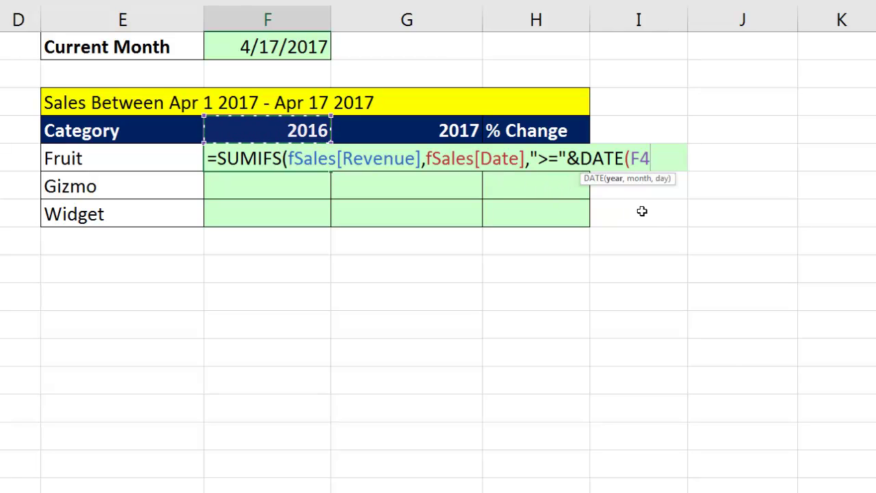
{"action": "key", "text": "F4"}
{"action": "key", "text": "F4"}
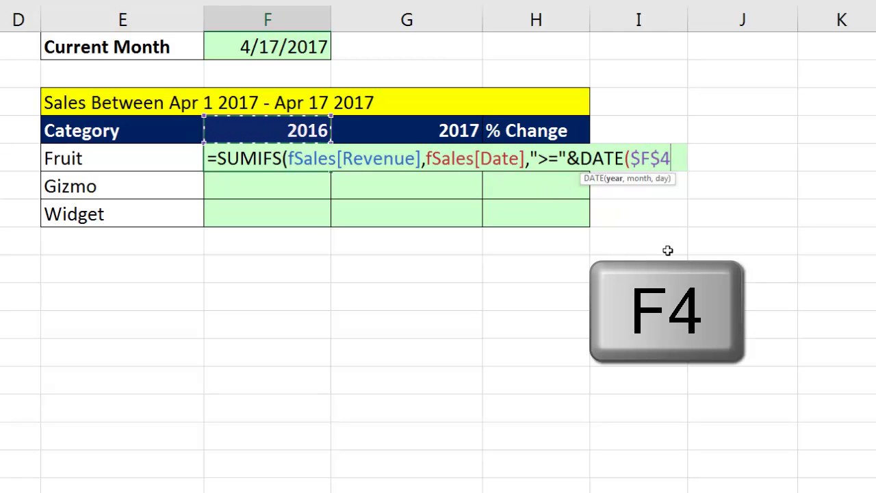
{"action": "key", "text": "F4"}
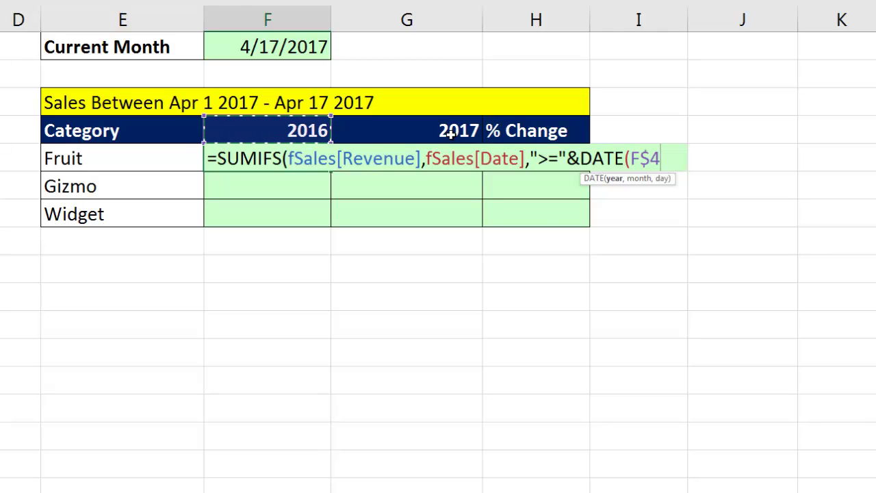
Complete the start date as DATE(F$4,MONTH($F$1),1) and check the first criterion
{"action": "type", "text": ","}
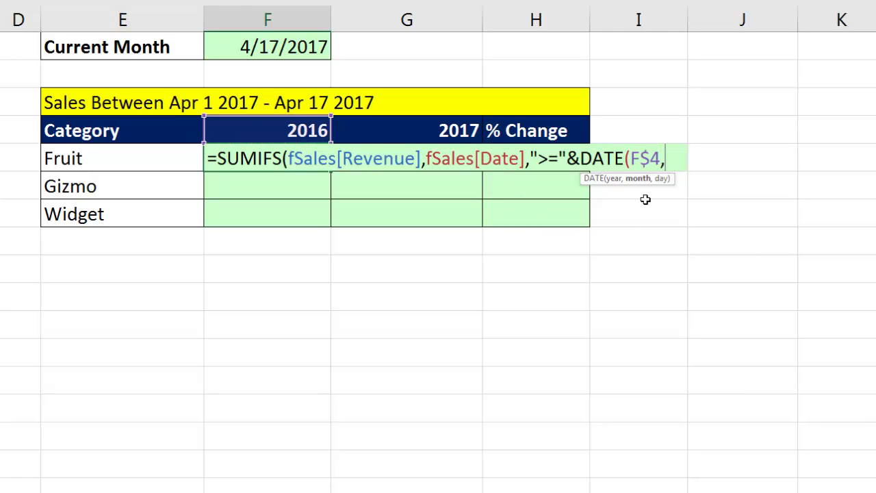
{"action": "type", "text": "mont"}
{"action": "key", "text": "Tab"}
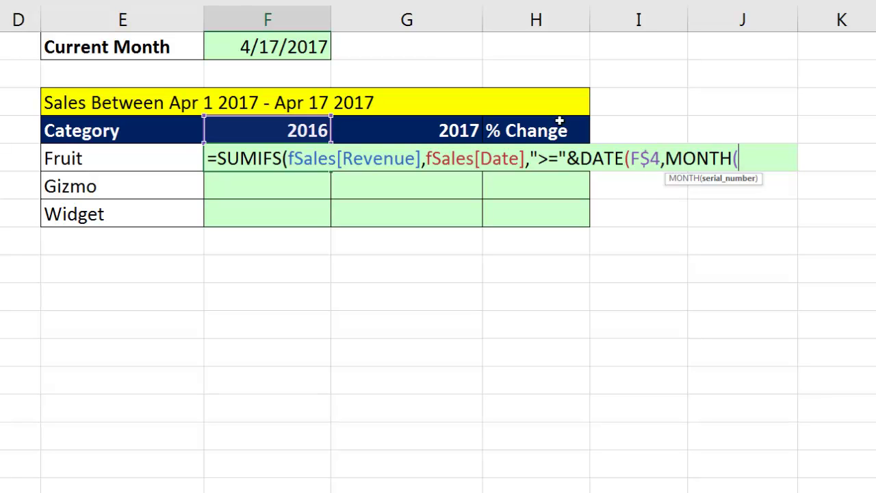
{"action": "left_click", "coordinate": [274, 50]}
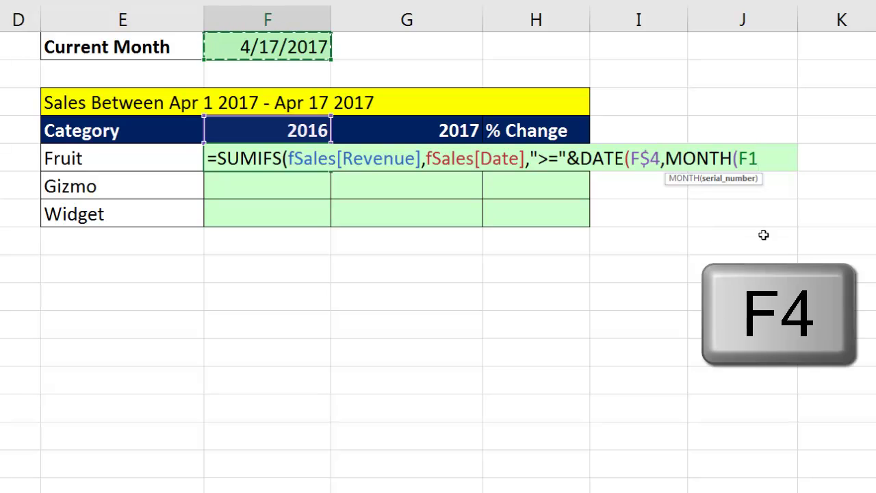
{"action": "key", "text": "F4"}
{"action": "type", "text": ")"}
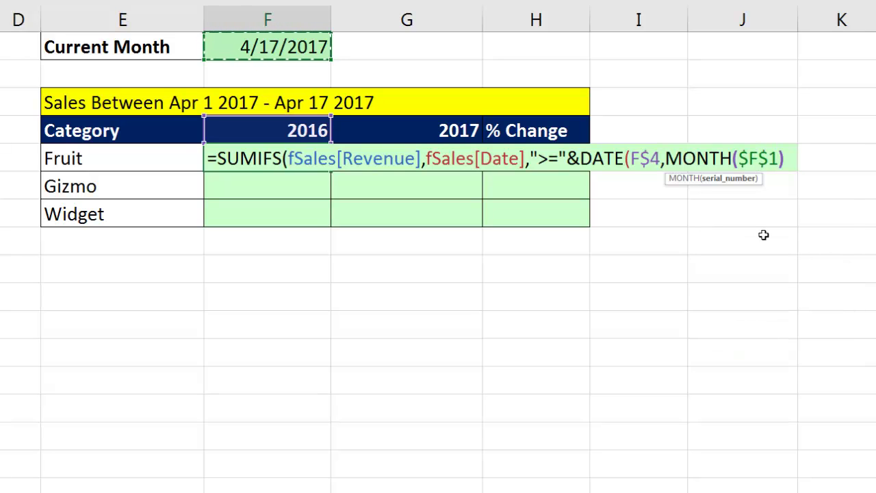
{"action": "type", "text": ","}
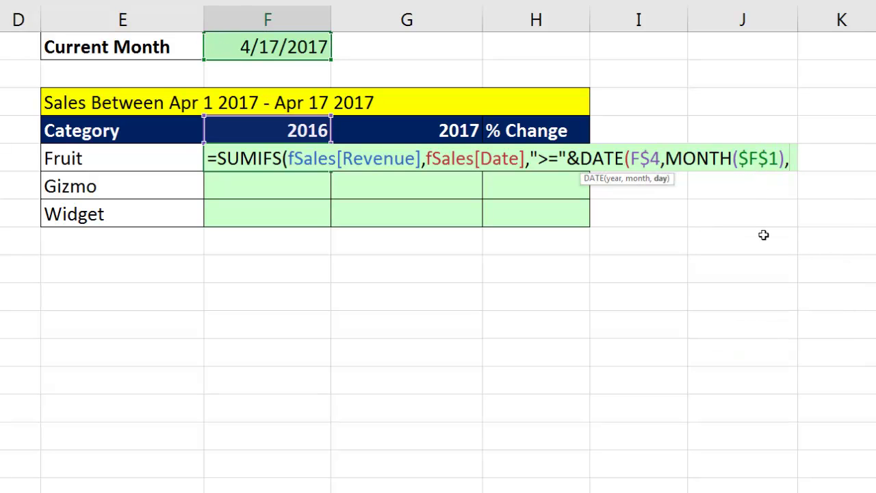
{"action": "type", "text": "1"}
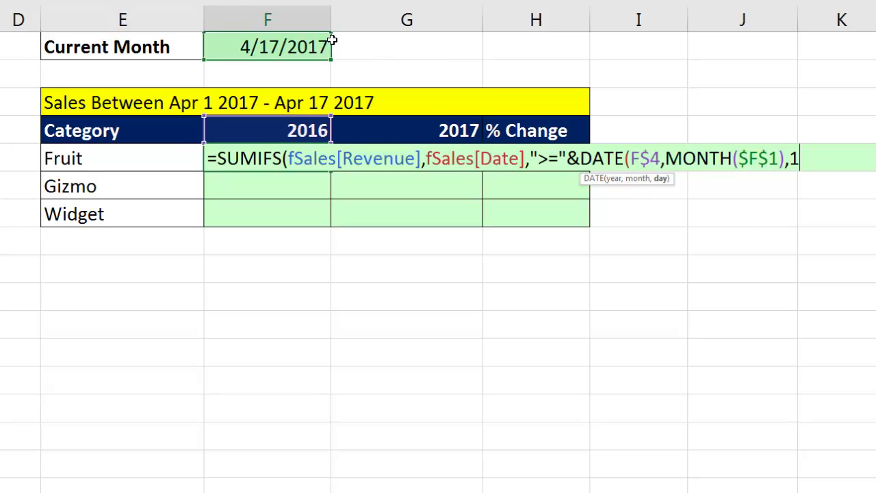
{"action": "type", "text": ")"}
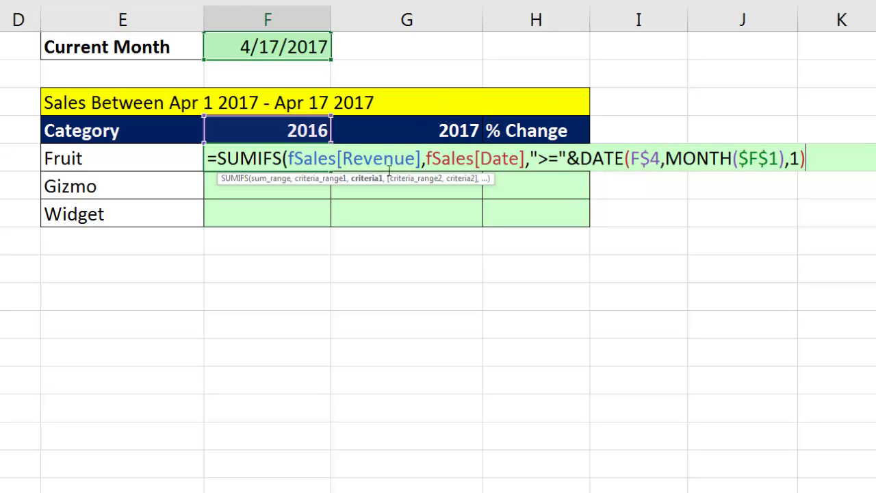
{"action": "left_click", "coordinate": [377, 179]}
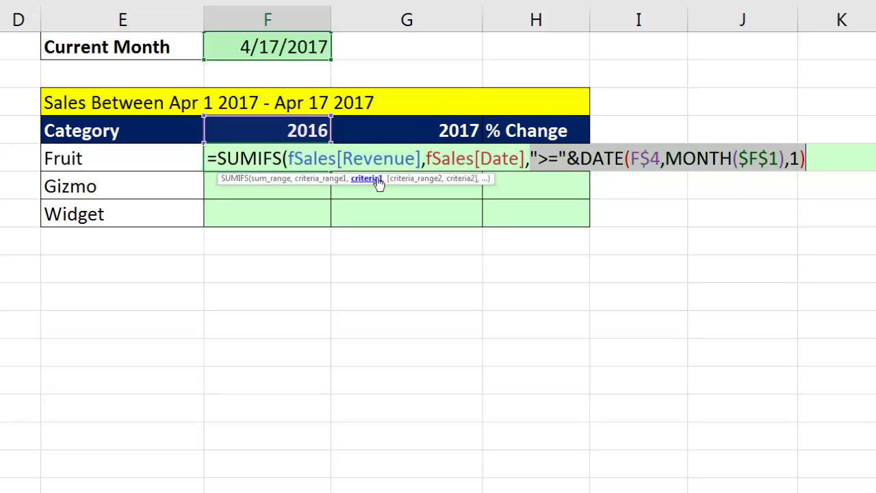
{"action": "left_click", "coordinate": [811, 154]}
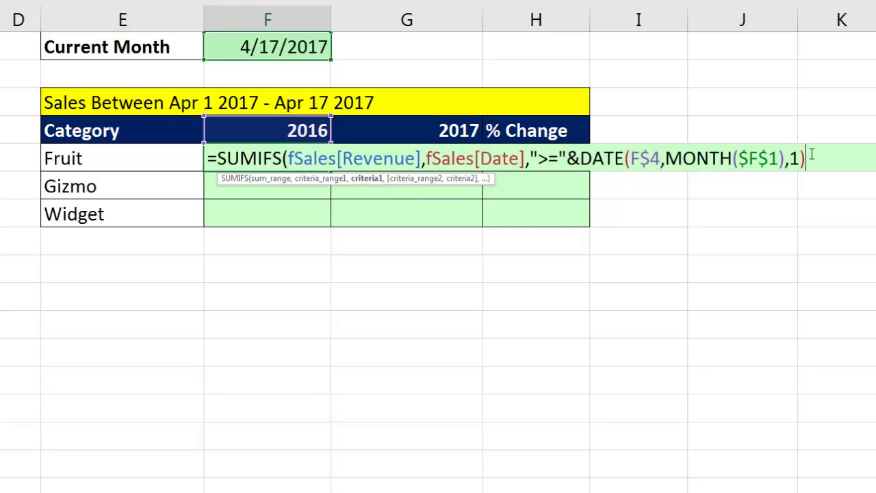
Add fSales[Date] as the second criteria range with a "<="& condition
{"action": "type", "text": ","}
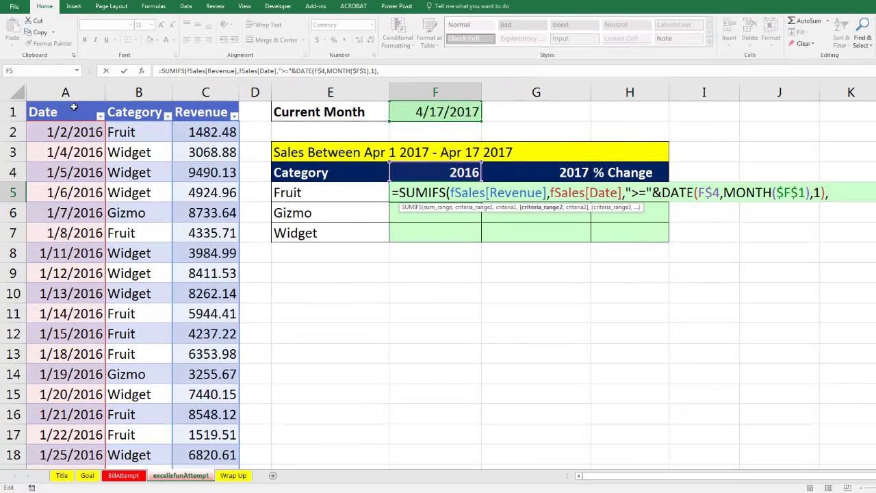
{"action": "left_click", "coordinate": [73, 107]}
{"action": "type", "text": ","}
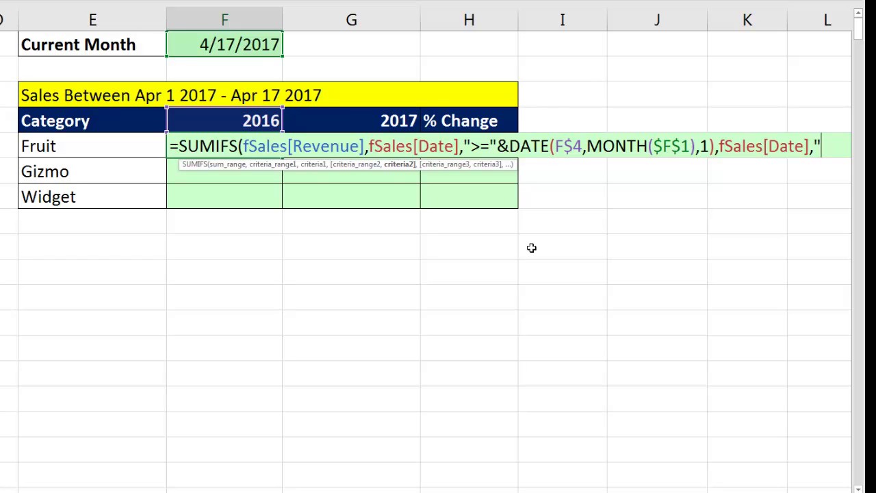
{"action": "type", "text": "<=\""}
{"action": "type", "text": "&"}
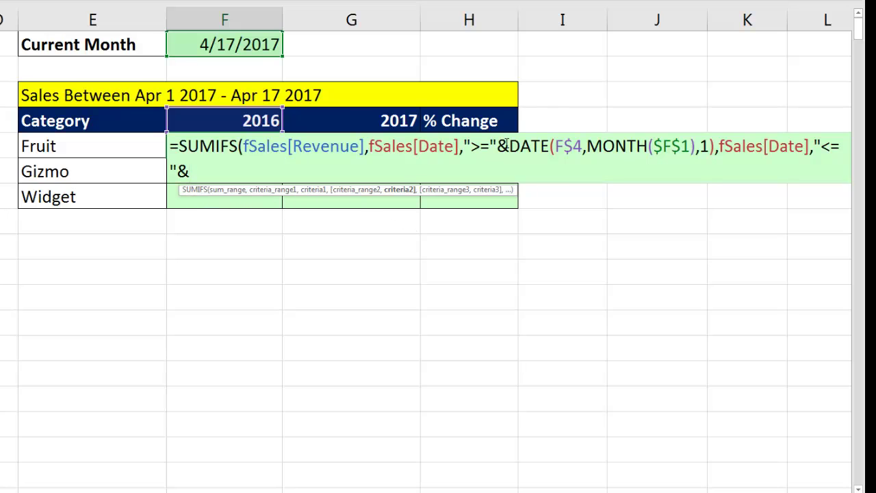
Reuse the DATE calculation as the end date, with day 1 replaced by DAY($F$1)
{"action": "left_click_drag", "start_coordinate": [510, 147], "coordinate": [715, 149]}
{"action": "key", "text": "ctrl+c"}
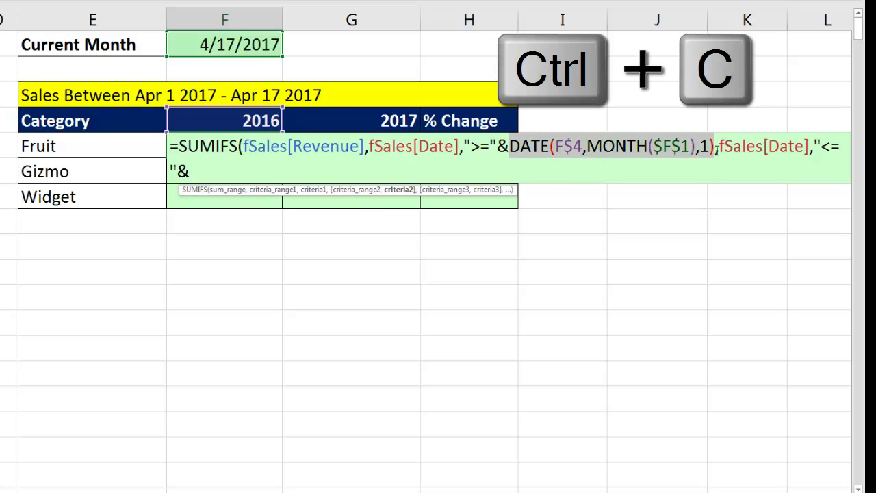
{"action": "left_click", "coordinate": [199, 171]}
{"action": "key", "text": "ctrl+v"}
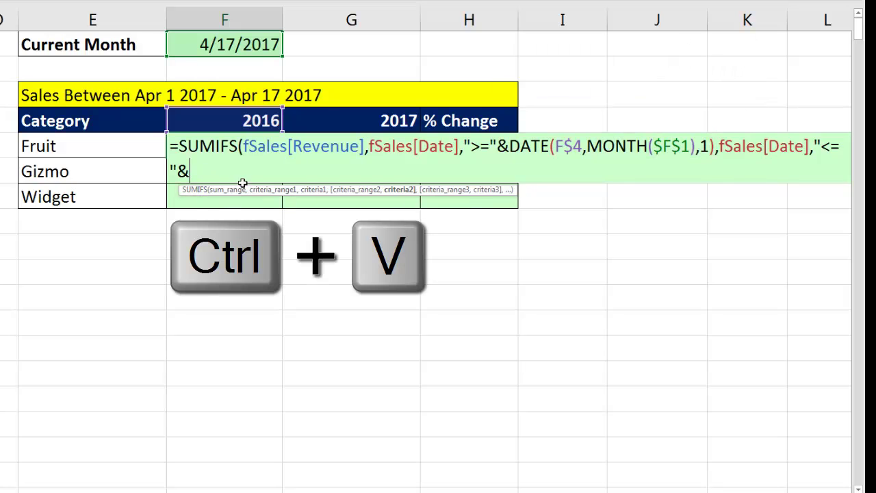
{"action": "left_click", "coordinate": [379, 172]}
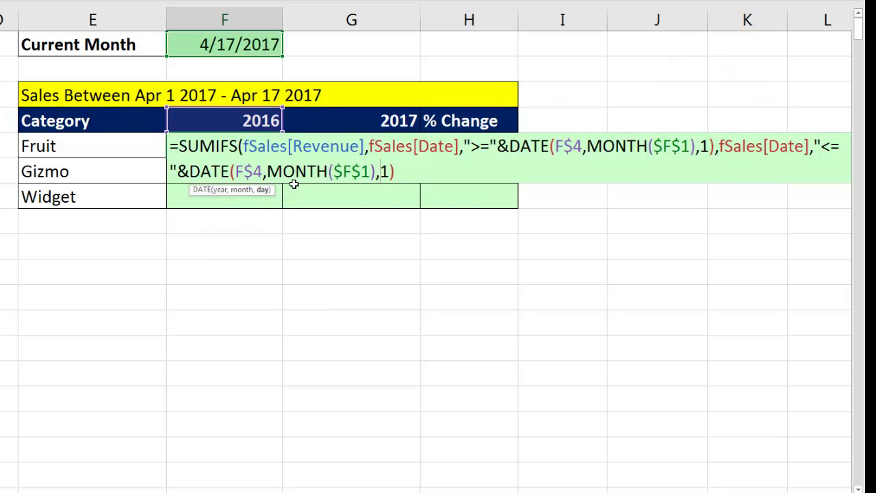
{"action": "left_click", "coordinate": [264, 190]}
{"action": "type", "text": "day"}
{"action": "key", "text": "Tab"}
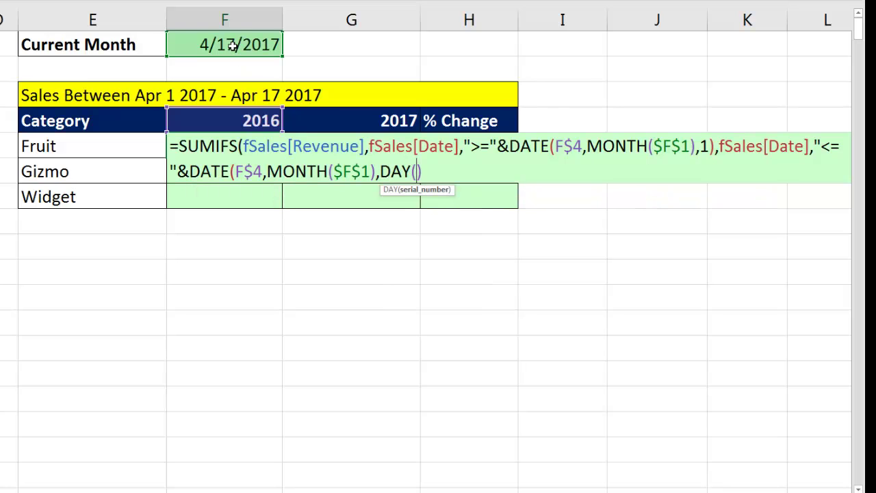
{"action": "left_click", "coordinate": [233, 45]}
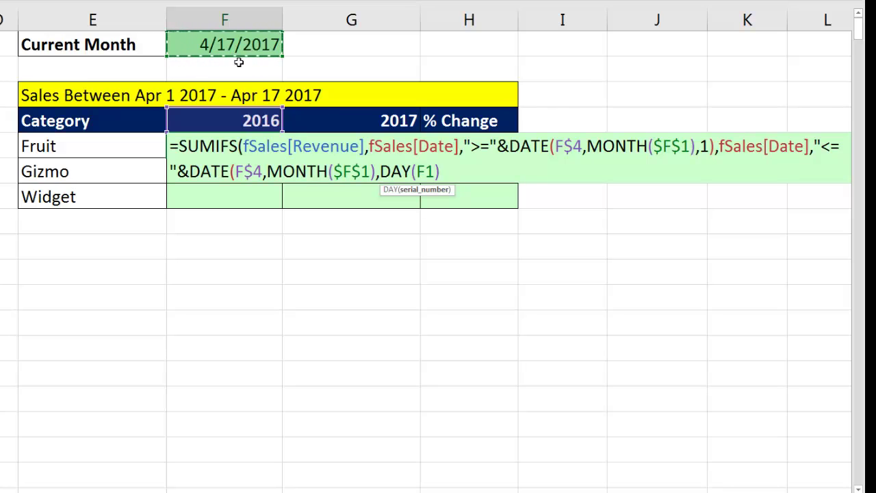
{"action": "key", "text": "F4"}
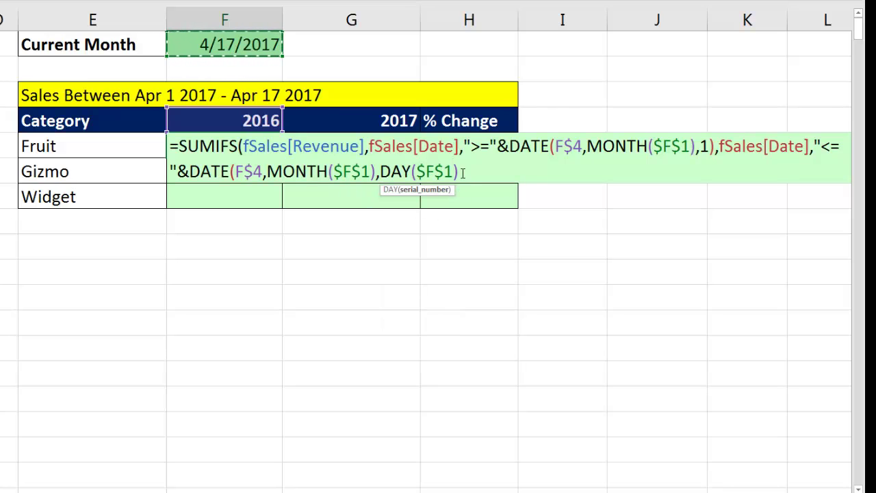
{"action": "type", "text": "))"}
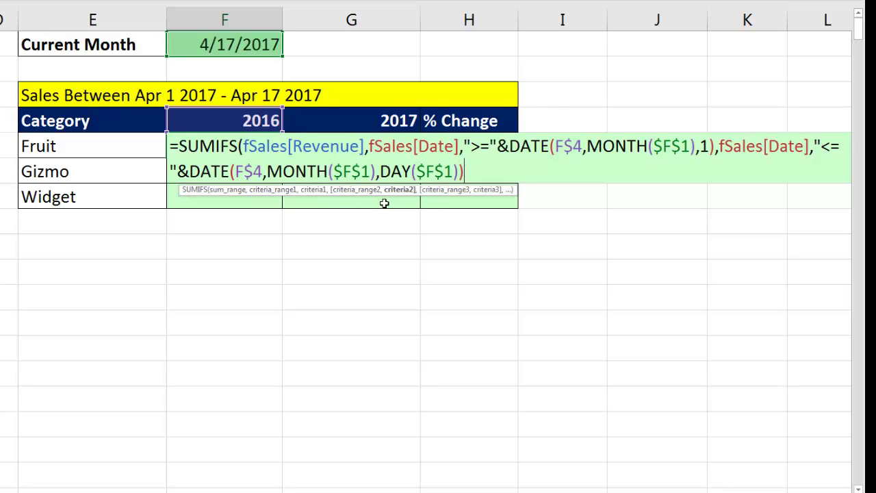
Add fSales[Category] as the third criterion, matched to the Fruit label as $E5
{"action": "left_click", "coordinate": [401, 190]}
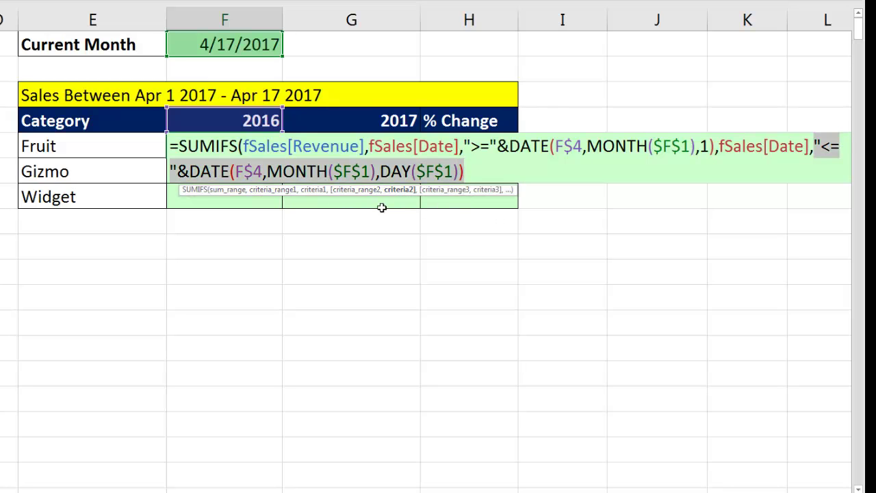
{"action": "type", "text": ","}
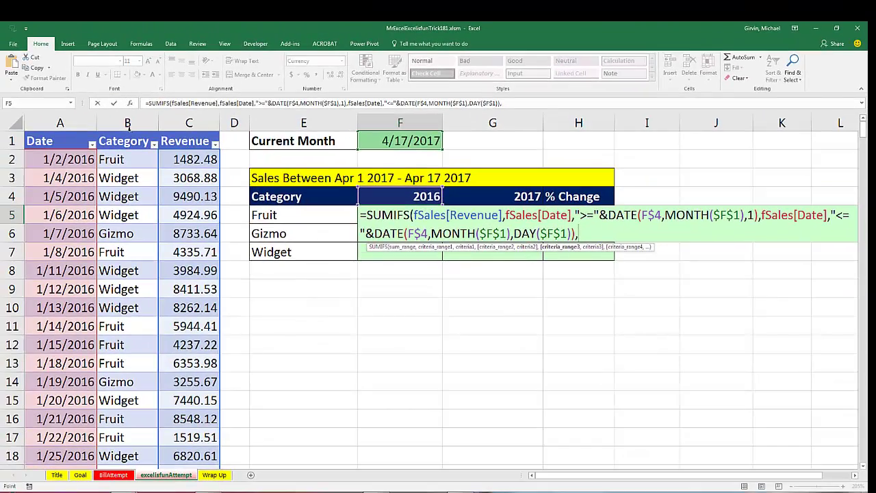
{"action": "left_click", "coordinate": [128, 132]}
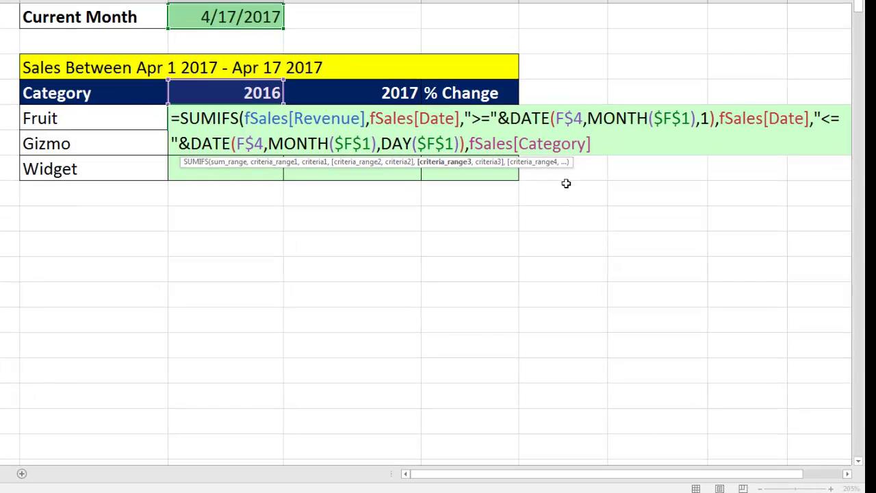
{"action": "type", "text": ","}
{"action": "left_click", "coordinate": [94, 125]}
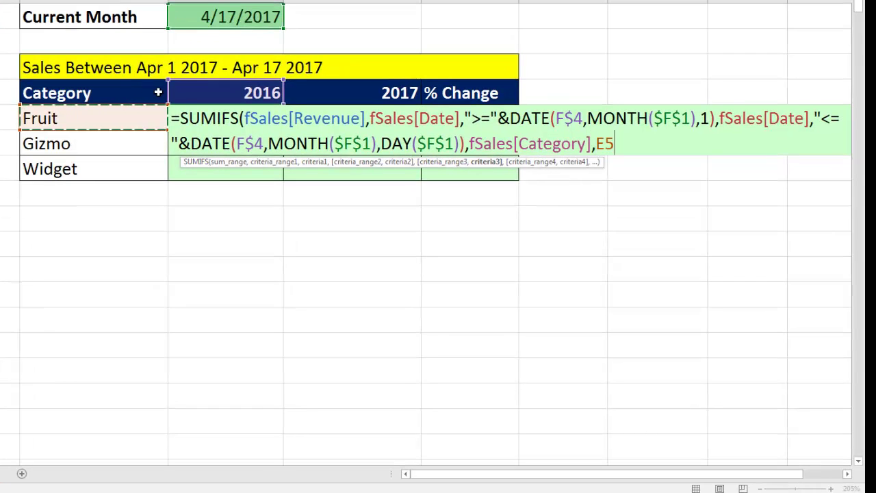
{"action": "key", "text": "F4"}
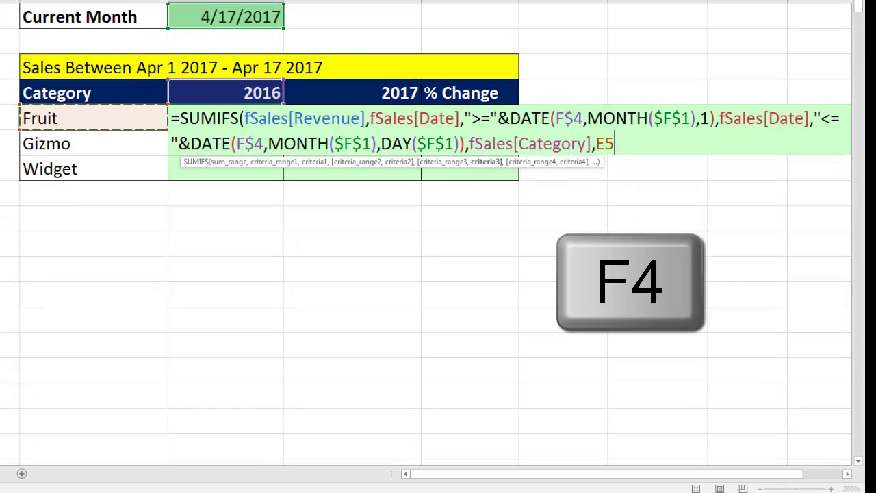
{"action": "key", "text": "F4"}
{"action": "key", "text": "F4"}
{"action": "key", "text": "F4"}
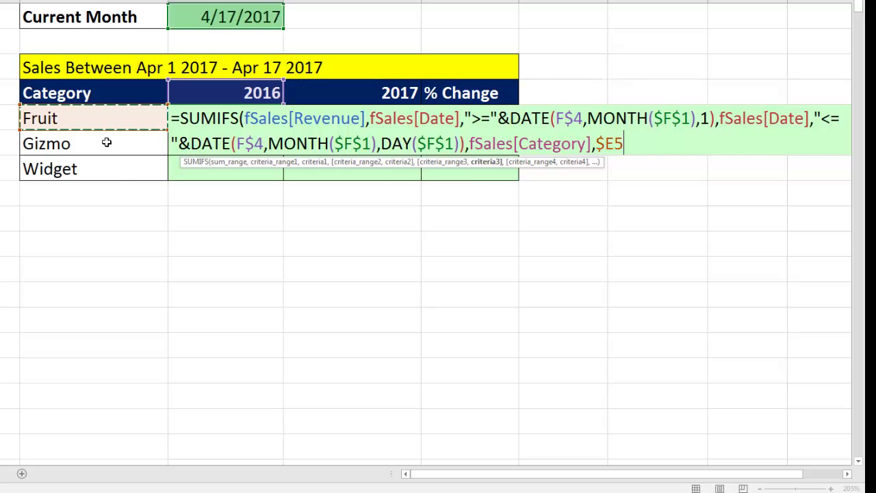
Finish the Fruit 2016 SUMIFS and fill the formulas down for Gizmo and Widget
{"action": "type", "text": ")"}
{"action": "key", "text": "ctrl+Return"}
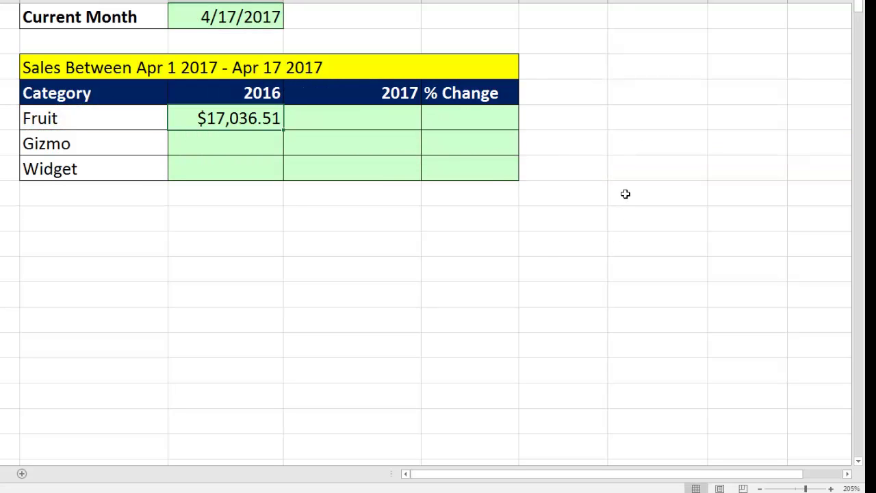
{"action": "left_click_drag", "start_coordinate": [283, 130], "coordinate": [401, 121]}
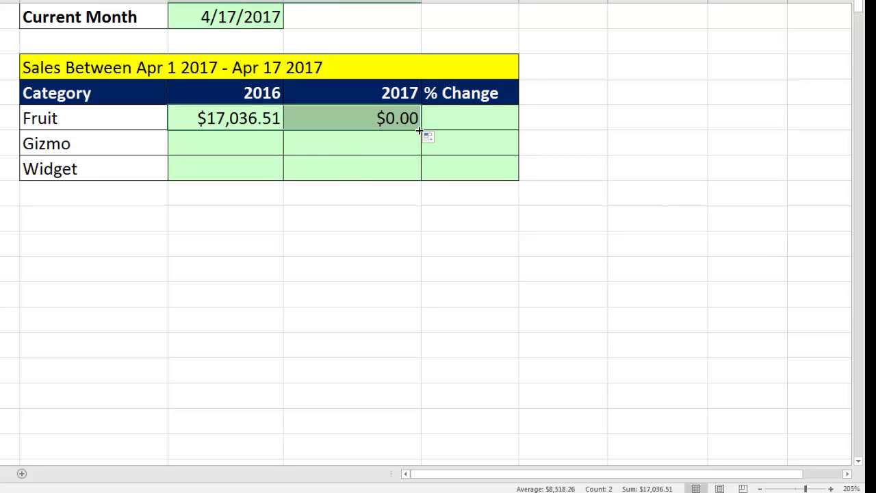
{"action": "double_click", "coordinate": [420, 130]}
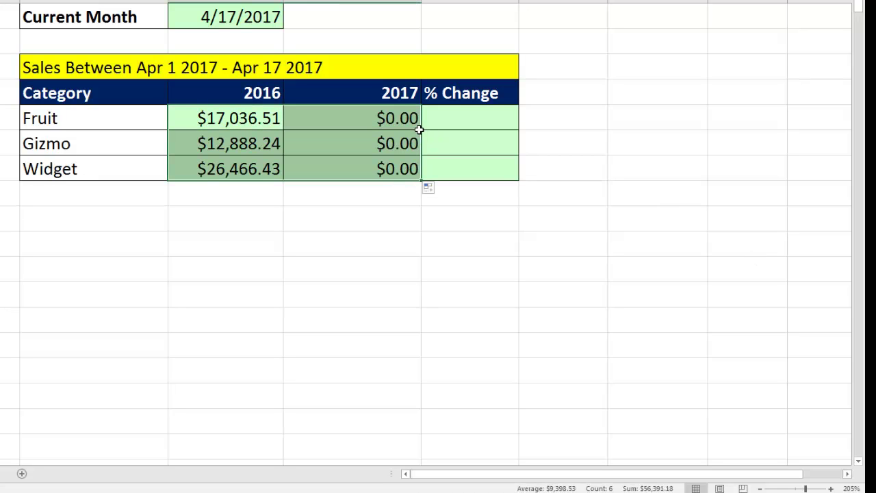
Inspect the Widget 2017 formula and clear the three incorrect 2017 results
{"action": "left_click", "coordinate": [402, 171]}
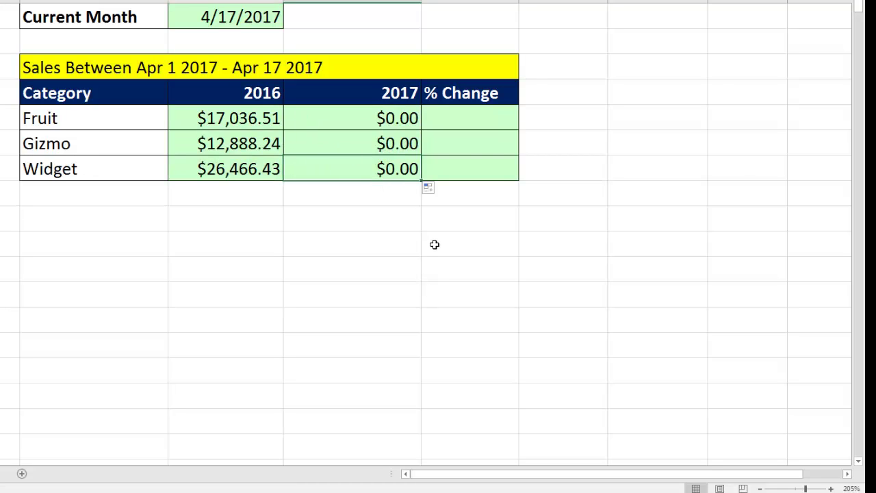
{"action": "key", "text": "F2"}
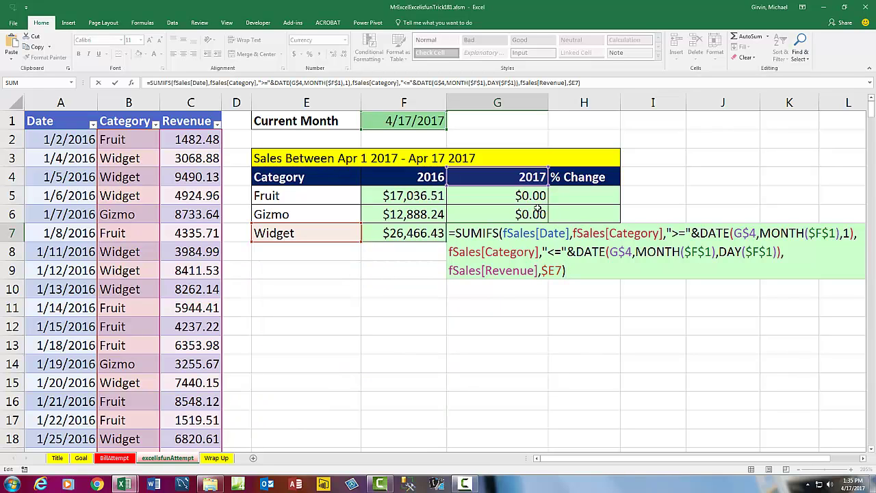
{"action": "key", "text": "Return"}
{"action": "left_click_drag", "start_coordinate": [522, 195], "coordinate": [523, 232]}
{"action": "key", "text": "Delete"}
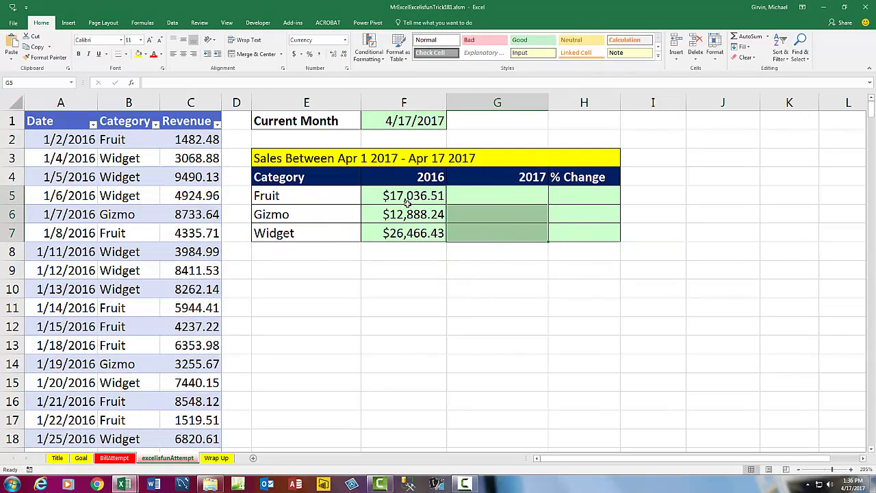
Copy the Fruit 2016 formula into Fruit 2017 and fill down: $13,561.76, $14,821.28, $16,524.97
{"action": "left_click_drag", "start_coordinate": [408, 200], "coordinate": [416, 212]}
{"action": "double_click", "coordinate": [416, 214]}
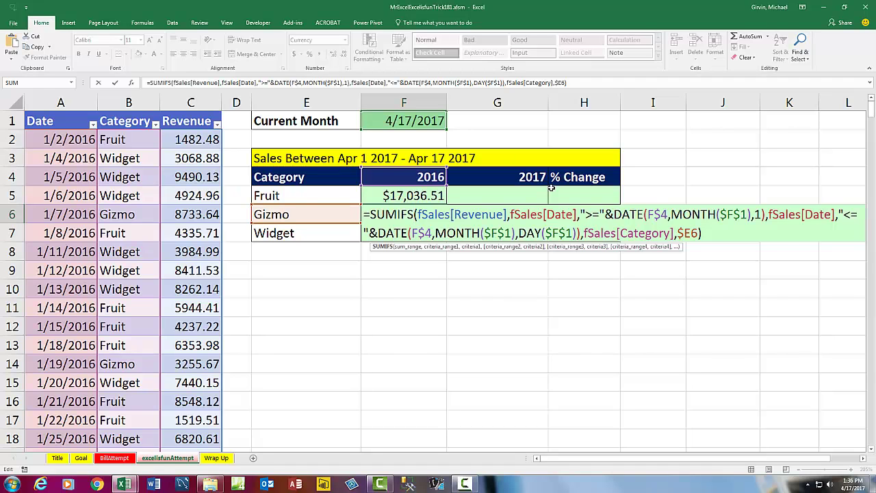
{"action": "key", "text": "Return"}
{"action": "left_click", "coordinate": [426, 198]}
{"action": "key", "text": "ctrl+c"}
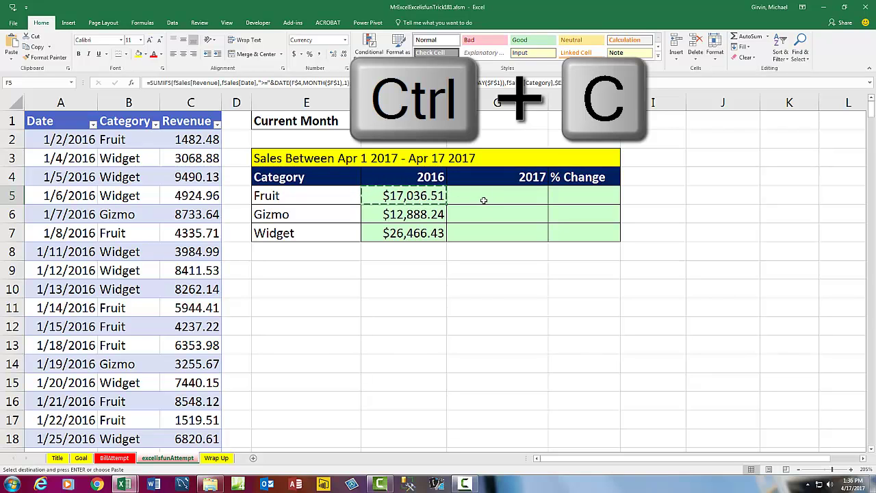
{"action": "left_click", "coordinate": [482, 199]}
{"action": "key", "text": "ctrl+v"}
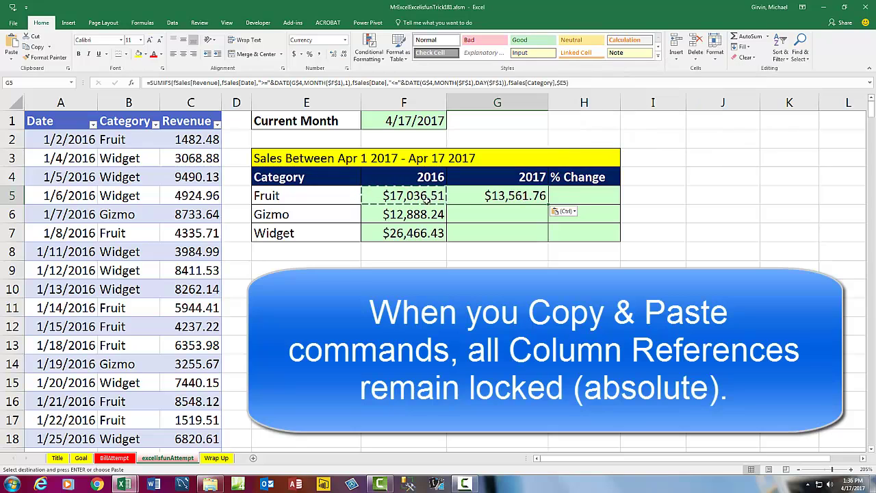
{"action": "double_click", "coordinate": [484, 200]}
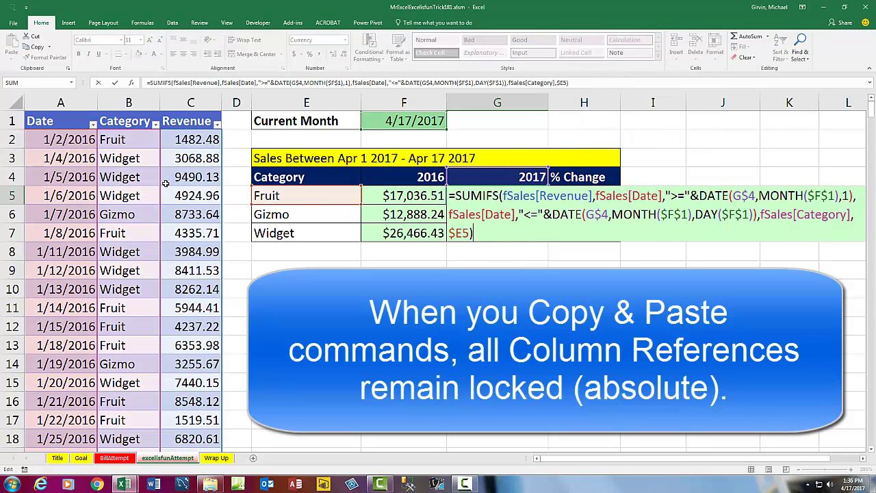
{"action": "key", "text": "Escape"}
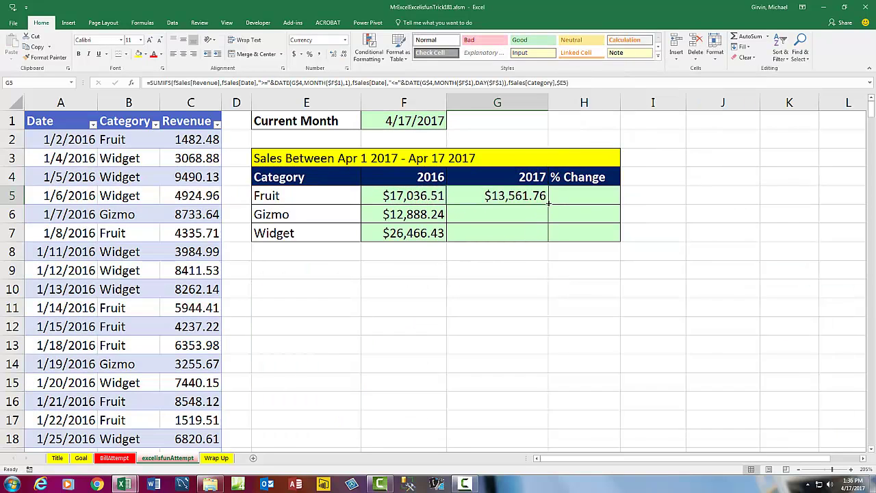
{"action": "double_click", "coordinate": [548, 203]}
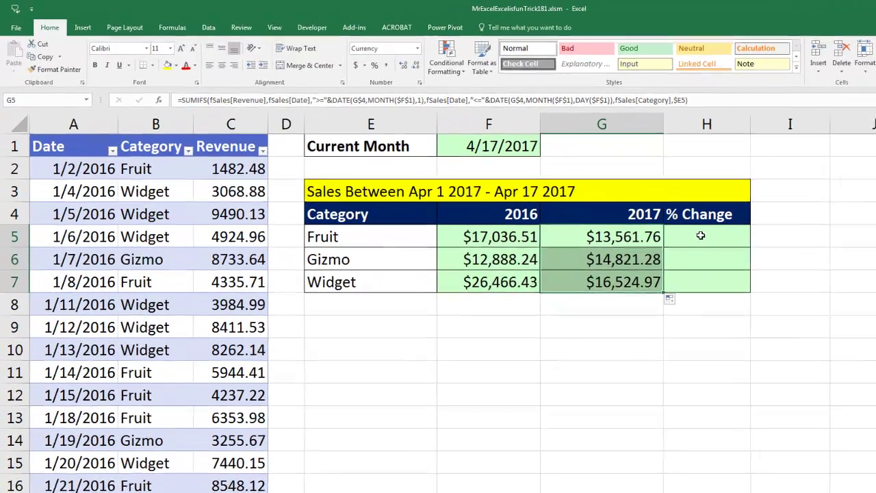
Enter =G5/F5-1 for Fruit's % Change and fill it down to Gizmo and Widget
{"action": "left_click", "coordinate": [554, 199]}
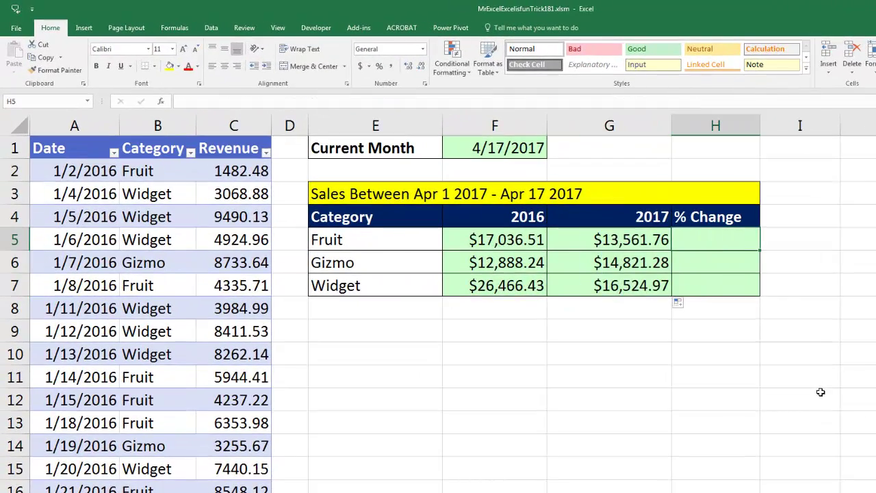
{"action": "type", "text": "="}
{"action": "key", "text": "Left"}
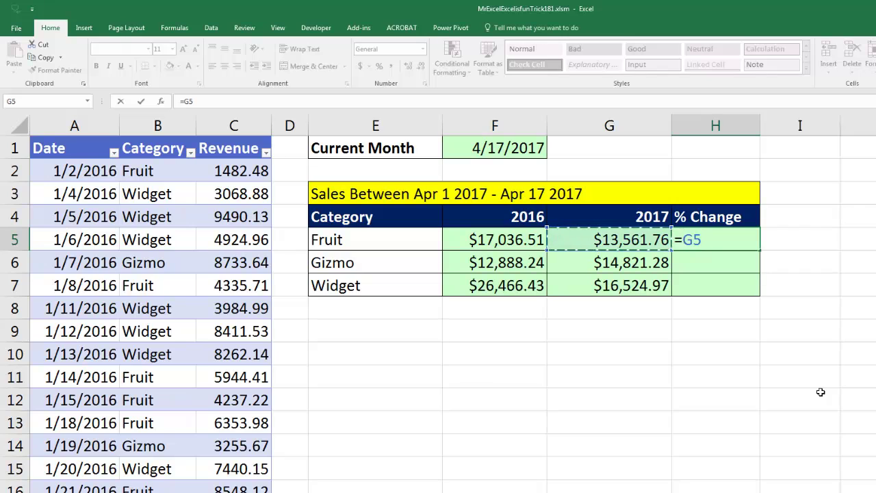
{"action": "type", "text": "/"}
{"action": "key", "text": "Left"}
{"action": "key", "text": "Left"}
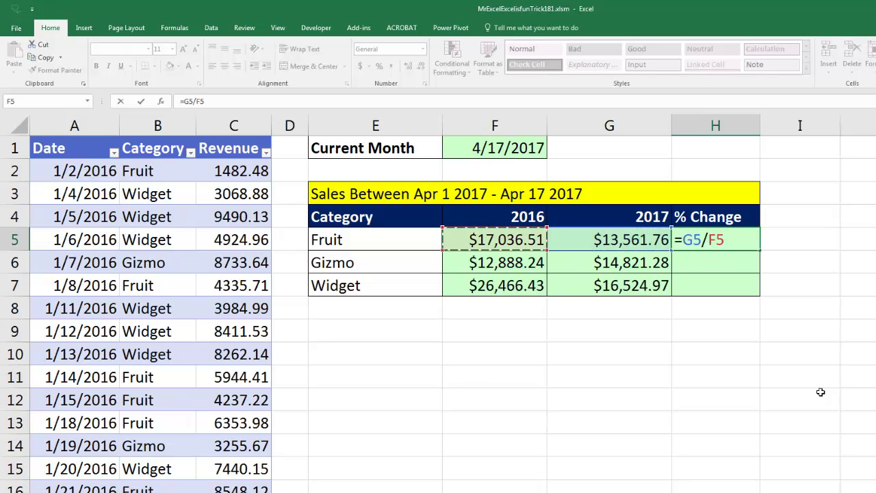
{"action": "type", "text": "-1"}
{"action": "key", "text": "ctrl+Return"}
{"action": "double_click", "coordinate": [755, 252]}
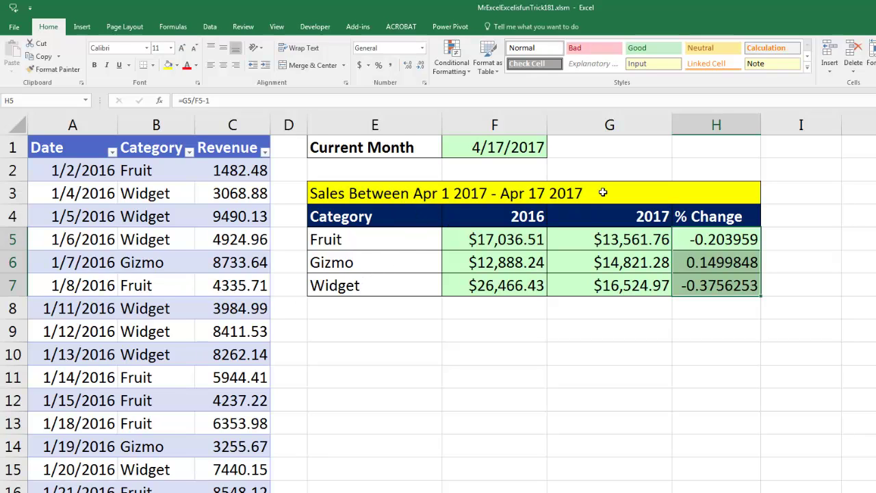
Replace the title with ="Sales Between "&TEXT(F1,"mmm 1, yyy")
{"action": "left_click", "coordinate": [329, 189]}
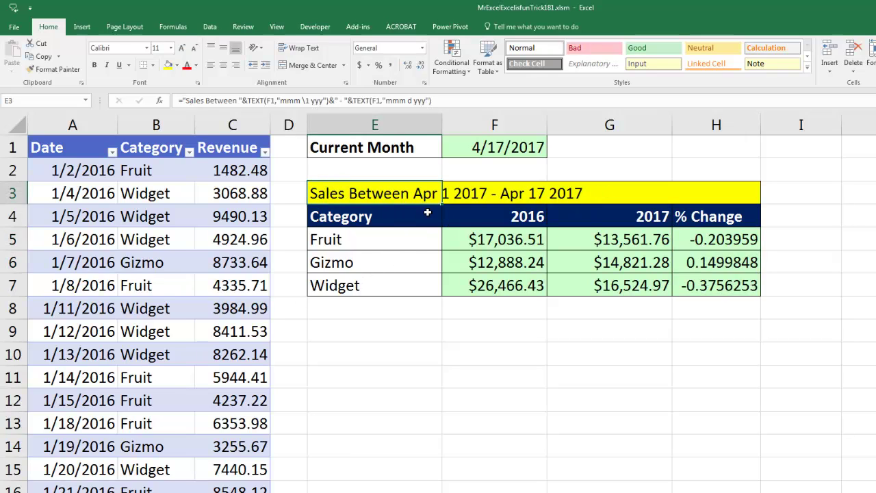
{"action": "key", "text": "Delete"}
{"action": "type", "text": "="}
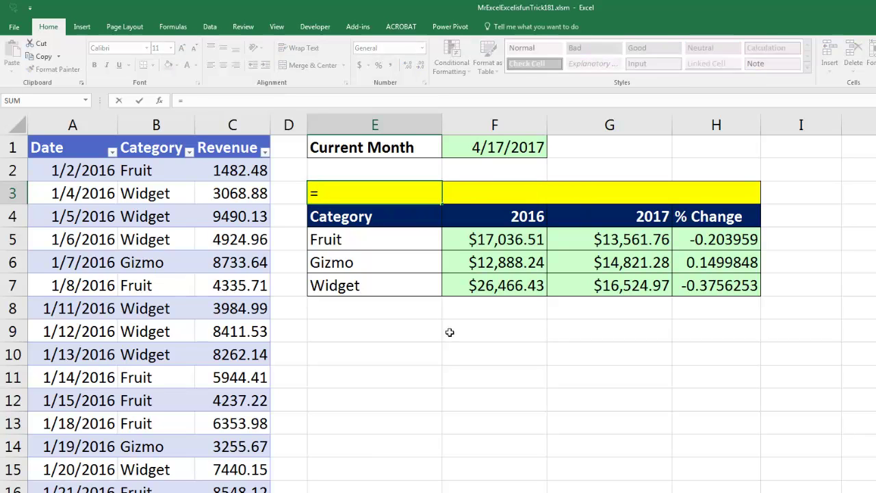
{"action": "type", "text": "\""}
{"action": "type", "text": "Sales Between \""}
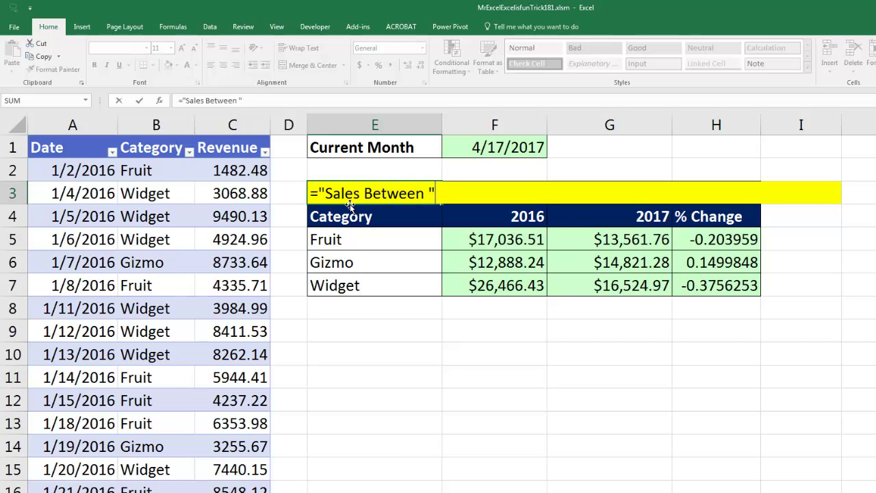
{"action": "type", "text": "&"}
{"action": "type", "text": "t"}
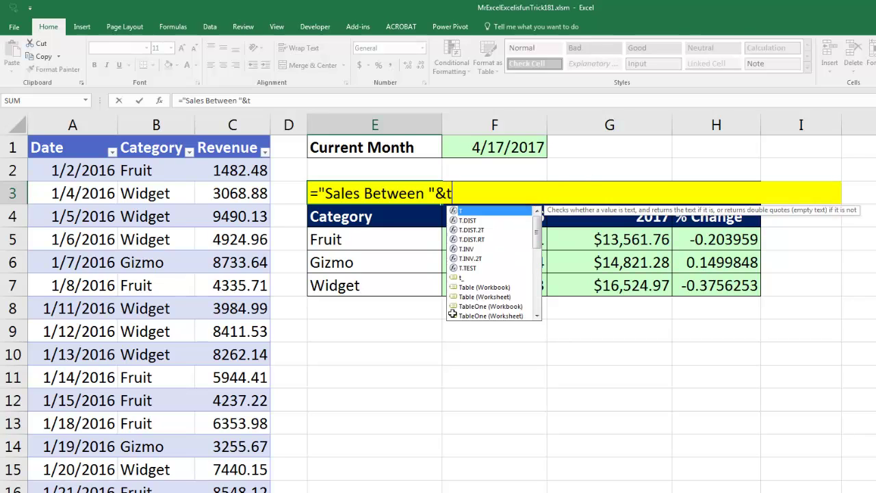
{"action": "type", "text": "ex"}
{"action": "key", "text": "Tab"}
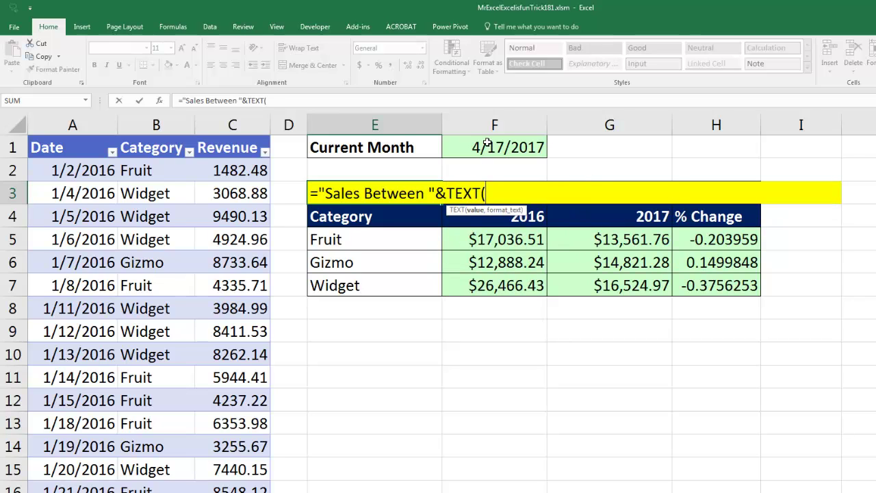
{"action": "left_click", "coordinate": [487, 143]}
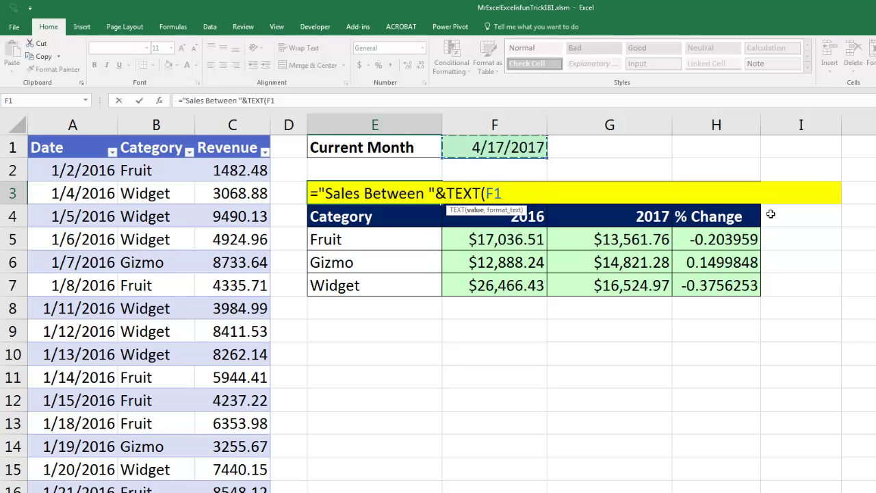
{"action": "type", "text": ","}
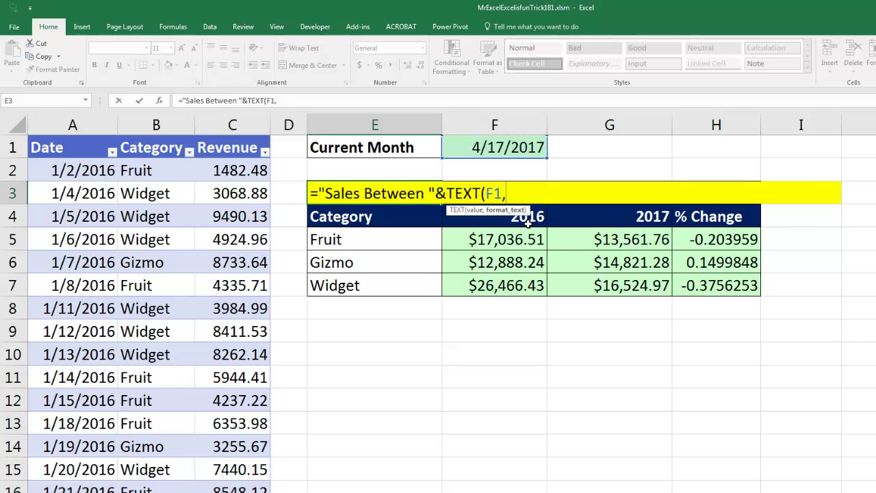
{"action": "type", "text": "\""}
{"action": "type", "text": "mmm"}
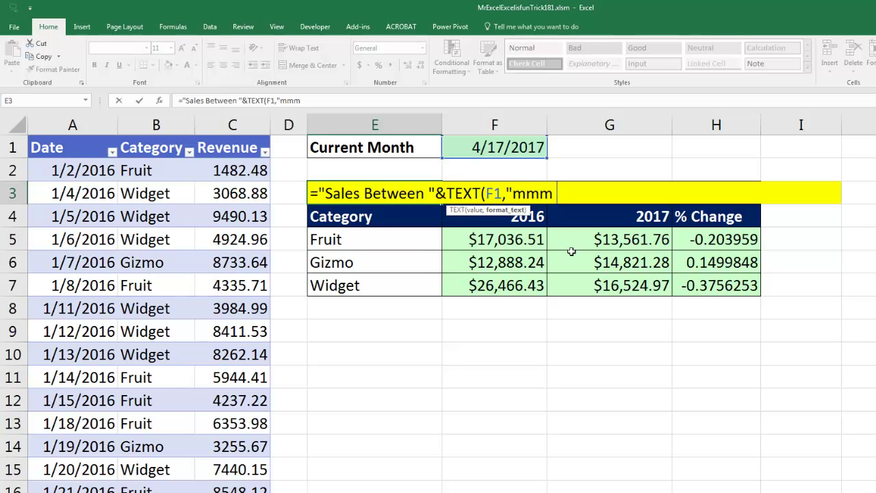
{"action": "type", "text": " 1,"}
{"action": "type", "text": " yyy\")"}
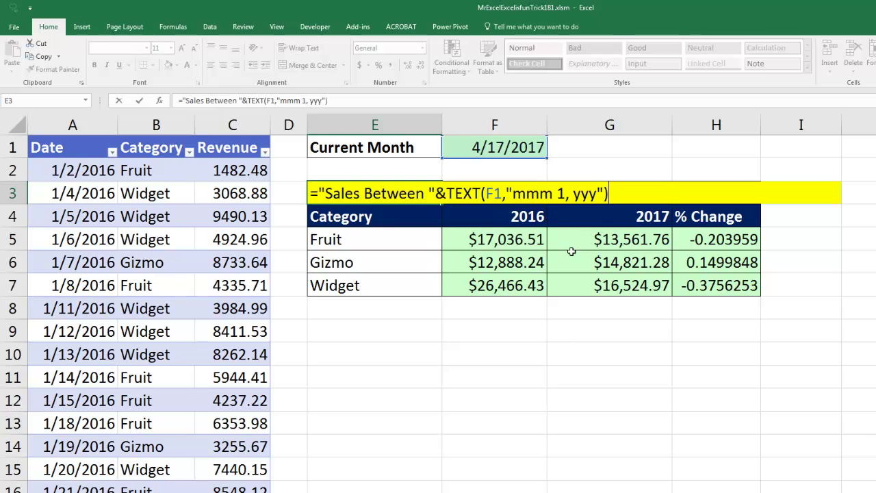
{"action": "key", "text": "ctrl+Return"}
Fix the start-date format by escaping the literal 1 as \1
{"action": "key", "text": "F2"}
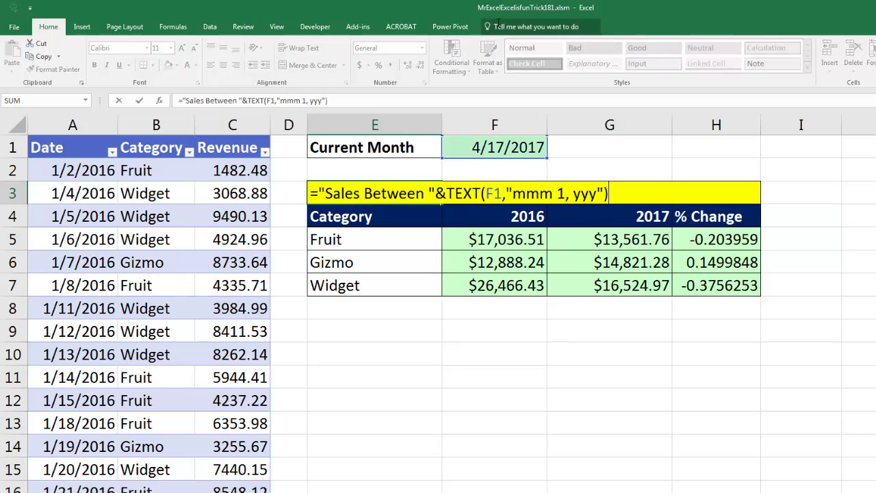
{"action": "left_click", "coordinate": [560, 194]}
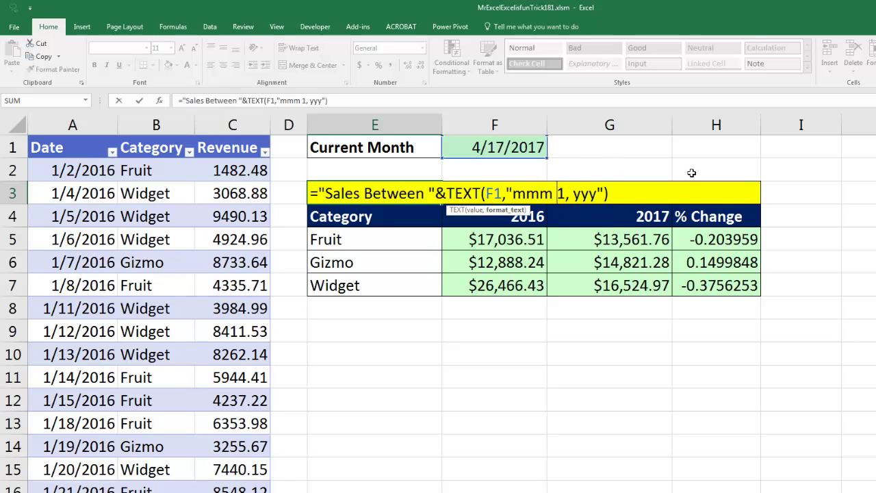
{"action": "type", "text": "\\"}
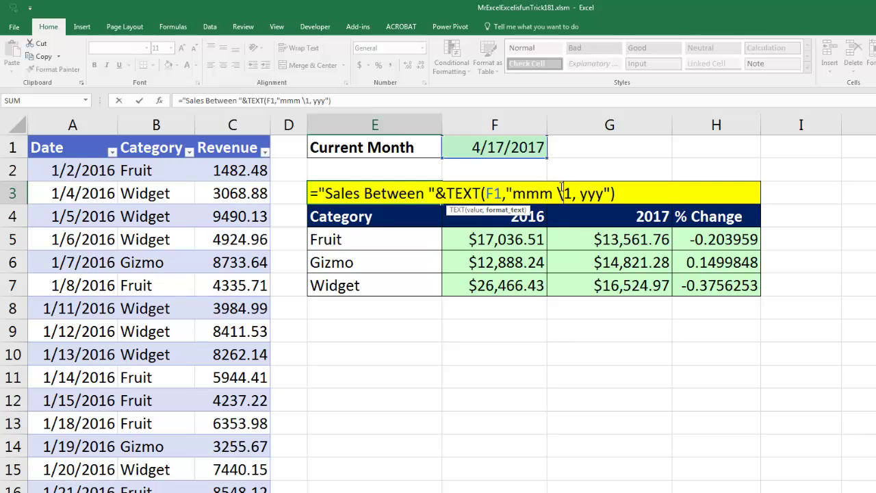
{"action": "key", "text": "ctrl+Return"}
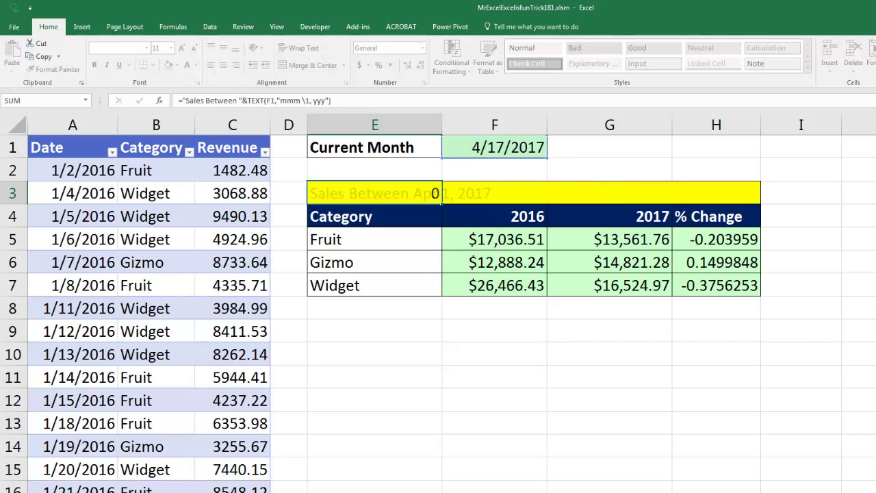
Append " - "&TEXT(F1,"mmm d, yyy") so the title shows the end date
{"action": "key", "text": "F2"}
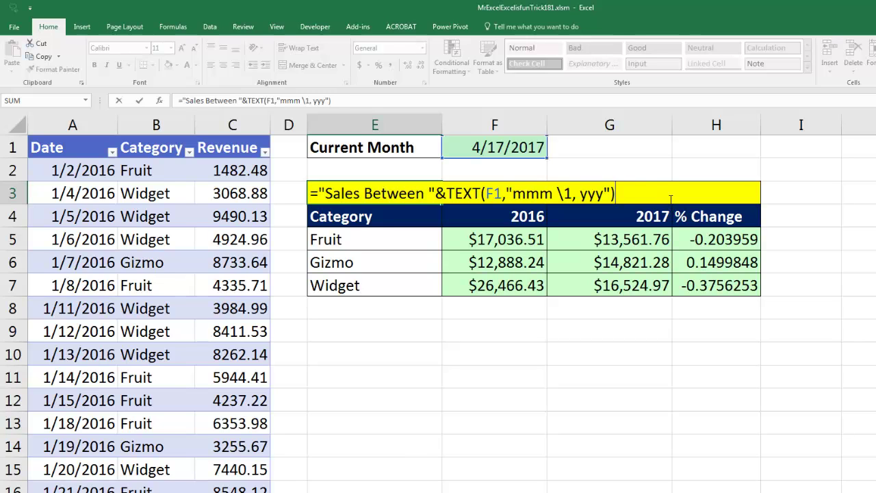
{"action": "type", "text": "&\" - \""}
{"action": "type", "text": "&tex"}
{"action": "key", "text": "Tab"}
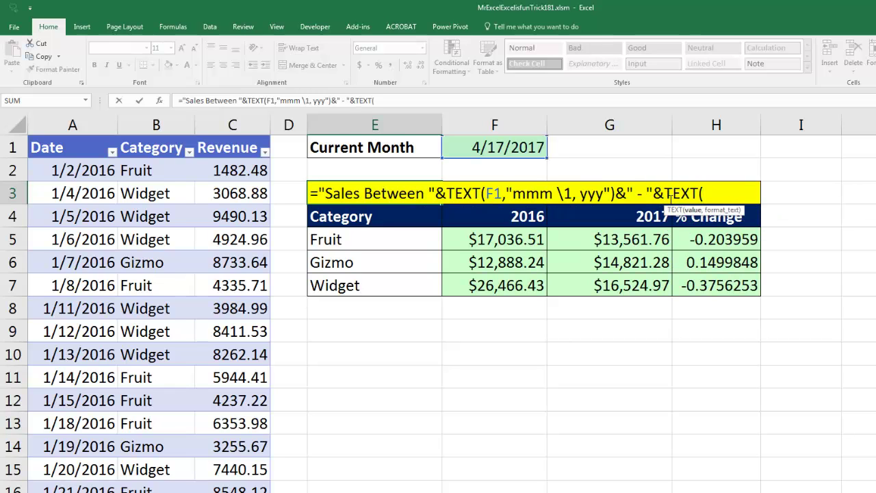
{"action": "left_click", "coordinate": [544, 148]}
{"action": "type", "text": ",\""}
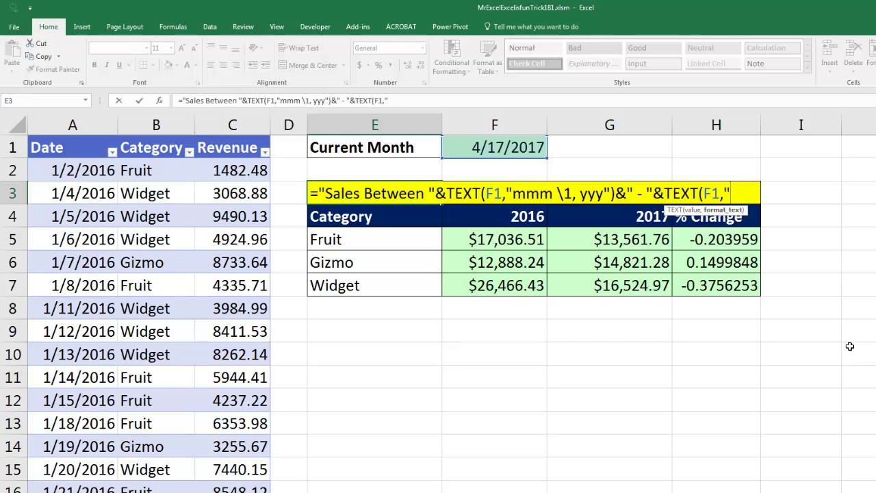
{"action": "type", "text": "mmm"}
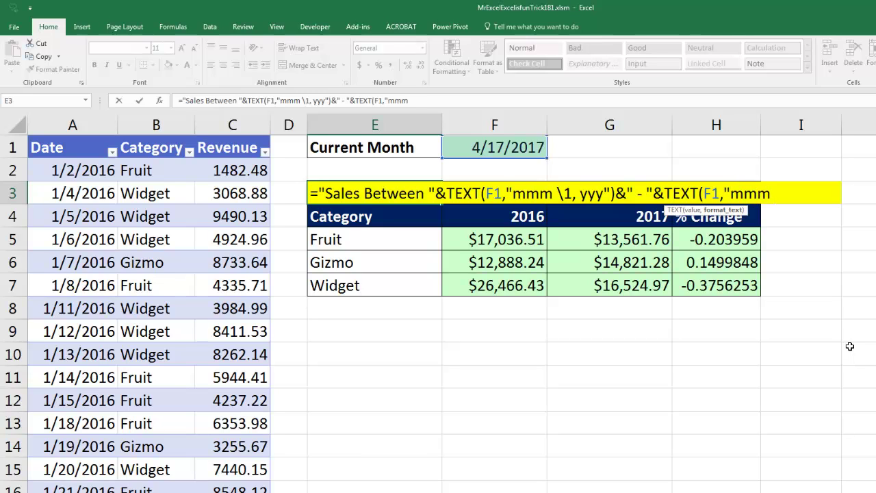
{"action": "type", "text": " d, yyy\")"}
{"action": "key", "text": "ctrl+Return"}
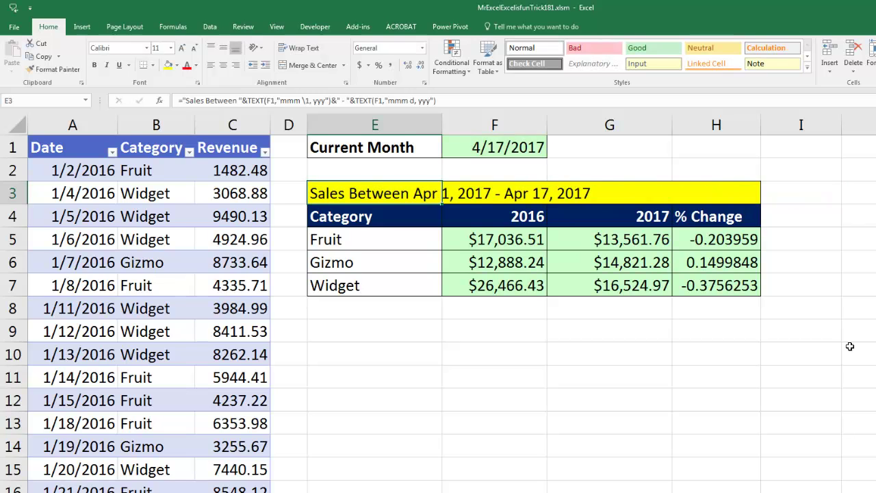
{"action": "left_click", "coordinate": [667, 378]}
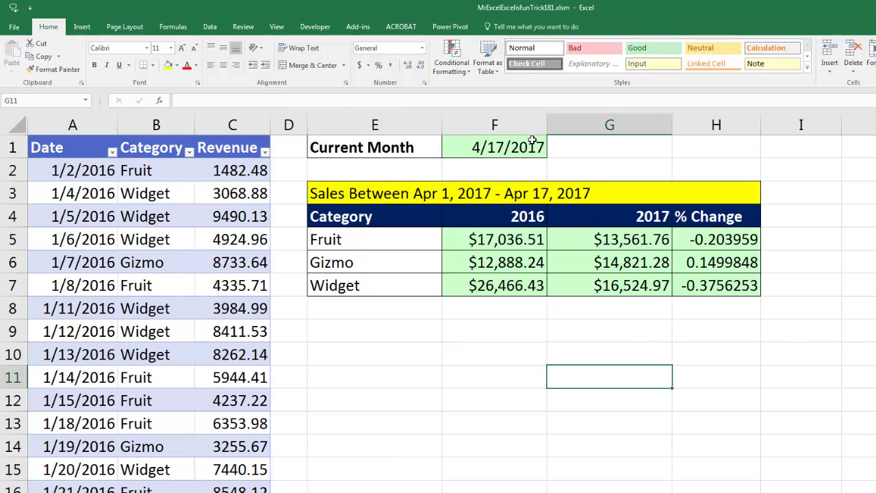
{"action": "left_click", "coordinate": [500, 148]}
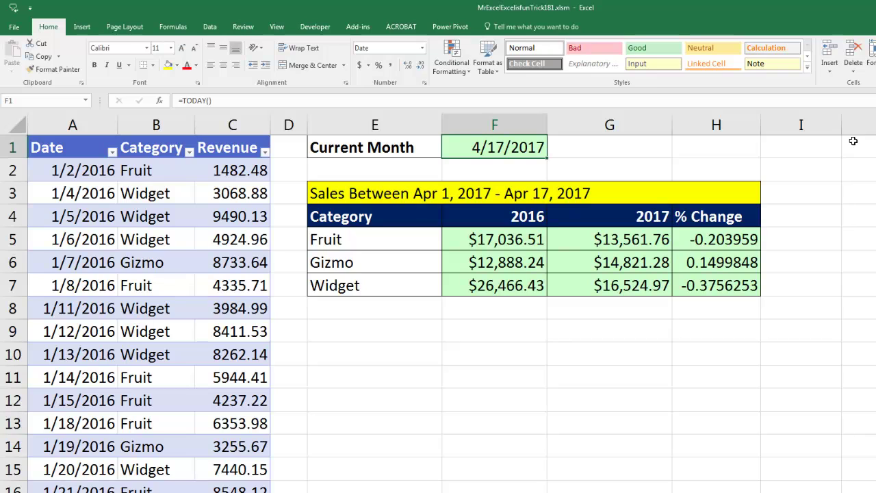
{"action": "type", "text": "3/15/2017"}
{"action": "key", "text": "ctrl+Return"}
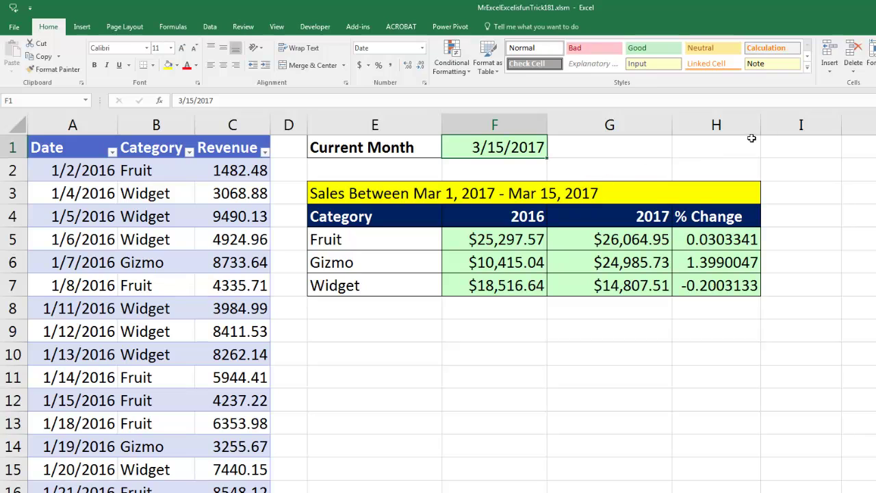
{"action": "key", "text": "ctrl+z"}
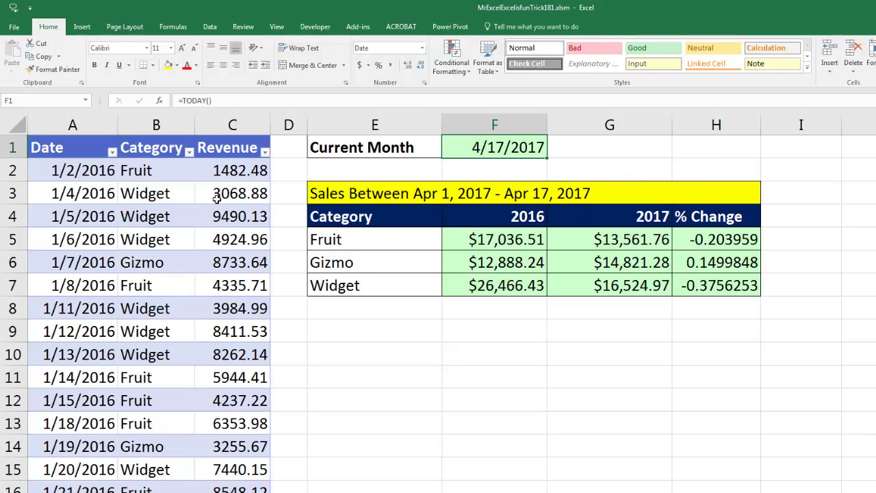
Copy the 4/17/2017 Gizmo sale of 8293.51 from row 341 into blank row 338
{"action": "left_click", "coordinate": [90, 196]}
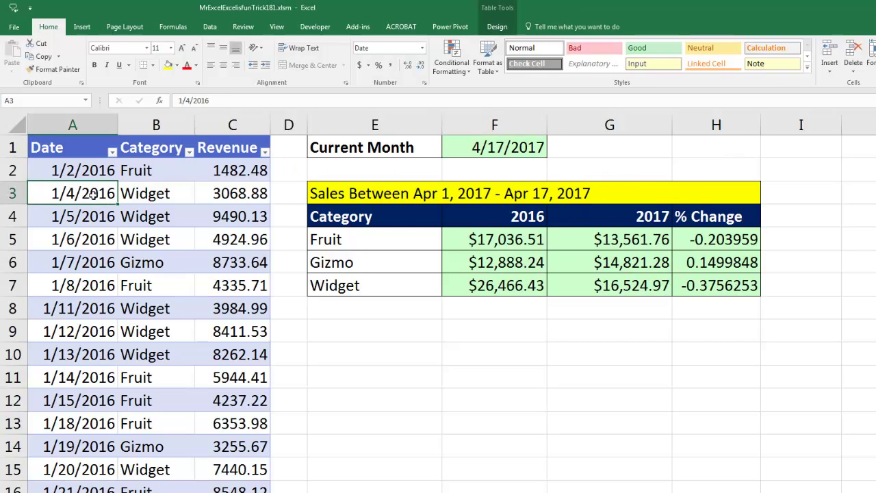
{"action": "scroll", "coordinate": [31, 127], "scroll_direction": "down", "scroll_amount": 3}
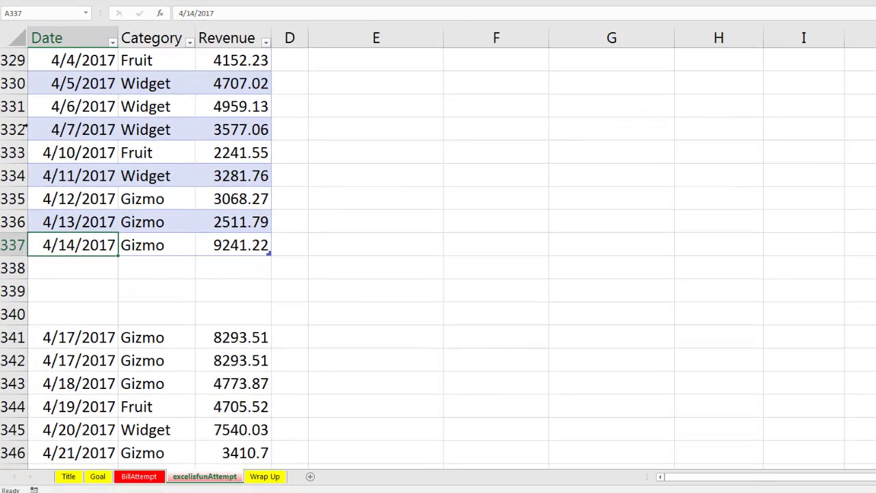
{"action": "left_click", "coordinate": [236, 243]}
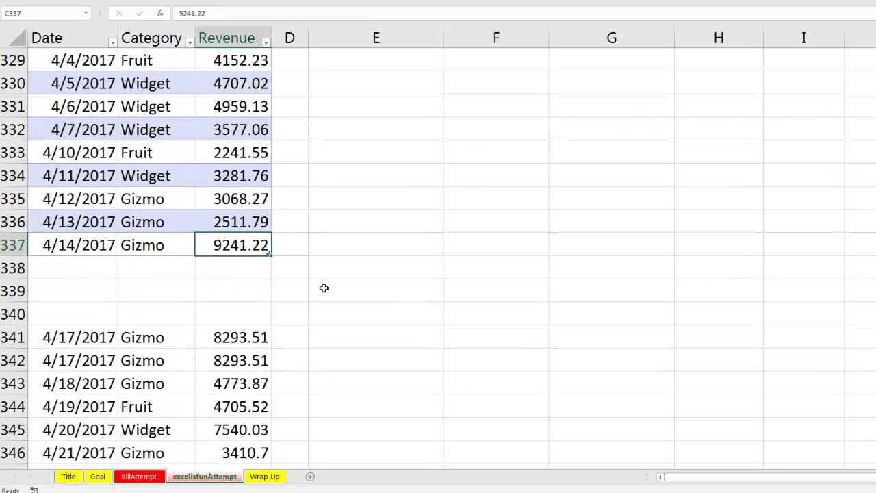
{"action": "left_click_drag", "start_coordinate": [69, 268], "coordinate": [260, 274]}
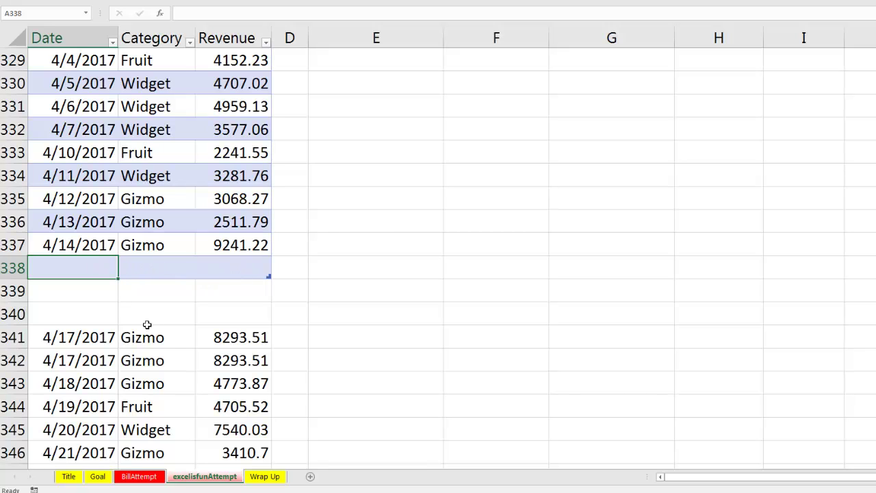
{"action": "mouse_move", "coordinate": [96, 336]}
{"action": "left_mouse_down"}
{"action": "mouse_move", "coordinate": [211, 350]}
{"action": "mouse_move", "coordinate": [236, 335]}
{"action": "left_mouse_up"}
{"action": "key", "text": "ctrl+c"}
{"action": "left_click", "coordinate": [97, 269]}
{"action": "key", "text": "ctrl+v"}
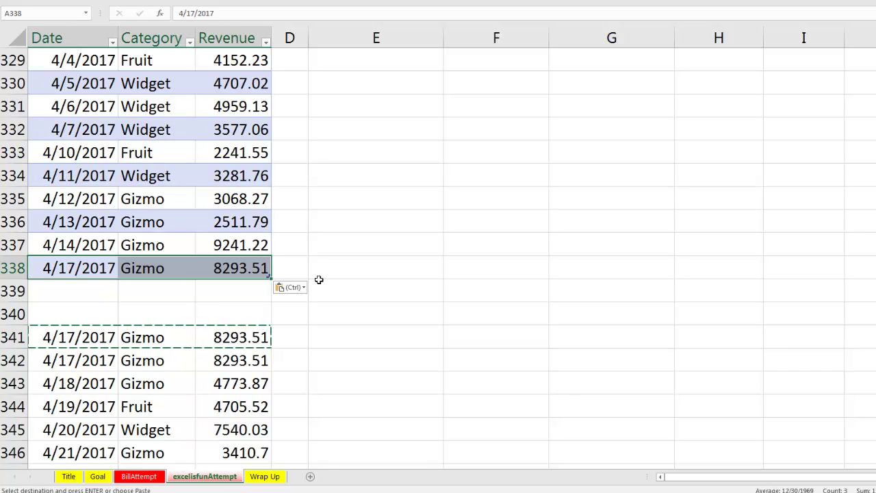
{"action": "key", "text": "ctrl+Home"}
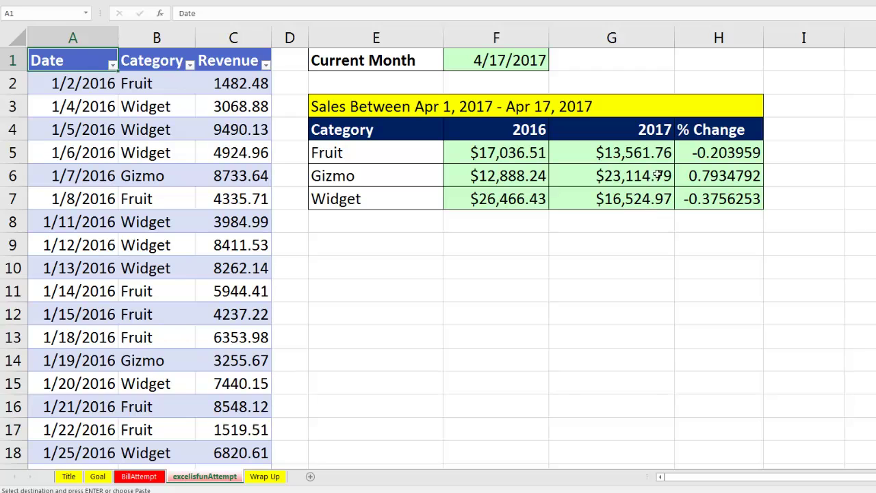
Add =F5=BillAttempt!I4 comparison checks in F9:H10, extended down to row 11
{"action": "mouse_move", "coordinate": [513, 242]}
{"action": "left_mouse_down"}
{"action": "mouse_move", "coordinate": [698, 252]}
{"action": "mouse_move", "coordinate": [708, 272]}
{"action": "left_mouse_up"}
{"action": "type", "text": "="}
{"action": "left_click", "coordinate": [496, 149]}
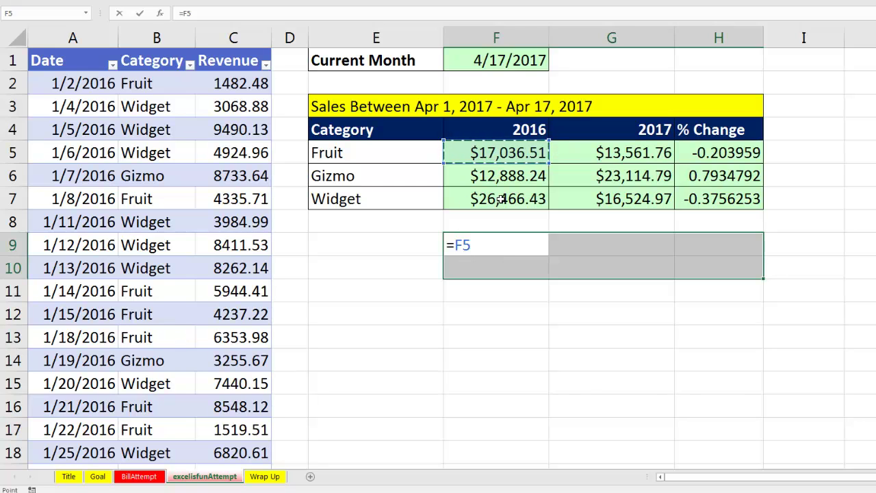
{"action": "type", "text": "="}
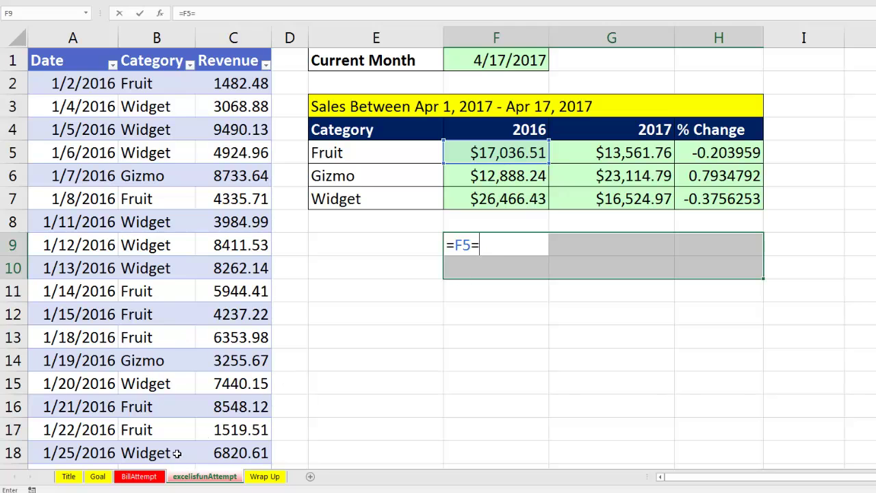
{"action": "left_click", "coordinate": [139, 475]}
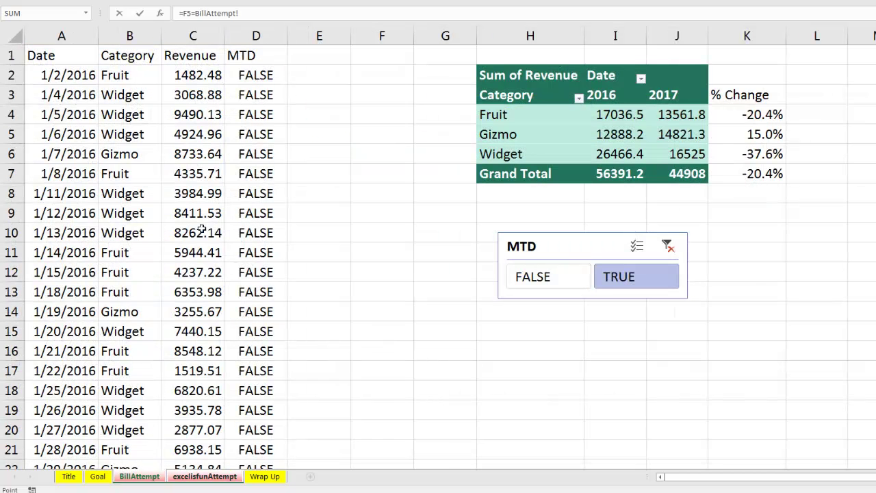
{"action": "left_click", "coordinate": [600, 120]}
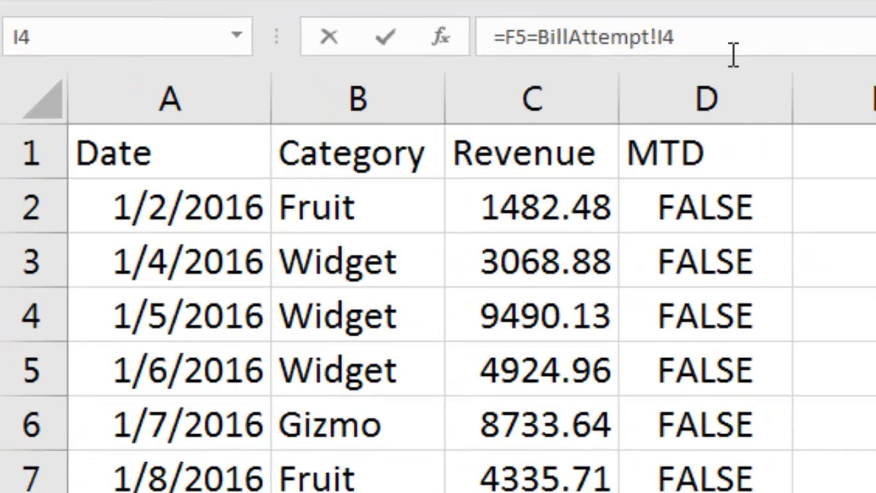
{"action": "key", "text": "ctrl+Return"}
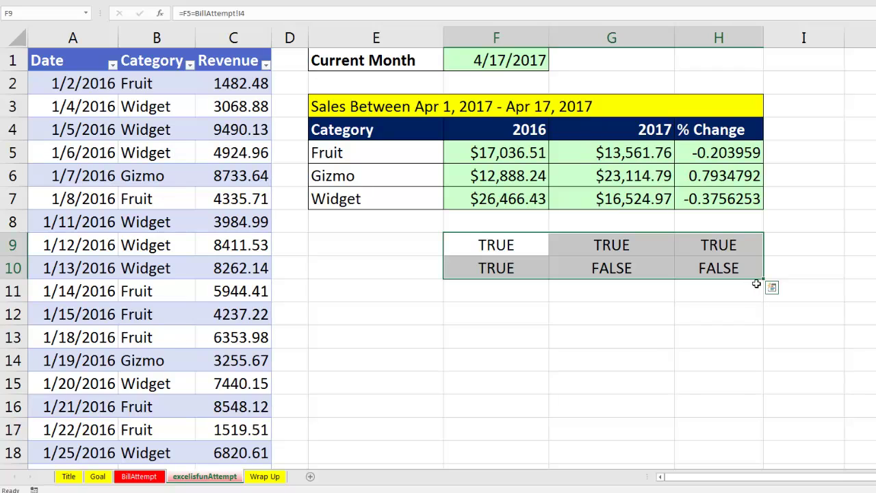
{"action": "left_click_drag", "start_coordinate": [764, 280], "coordinate": [764, 302]}
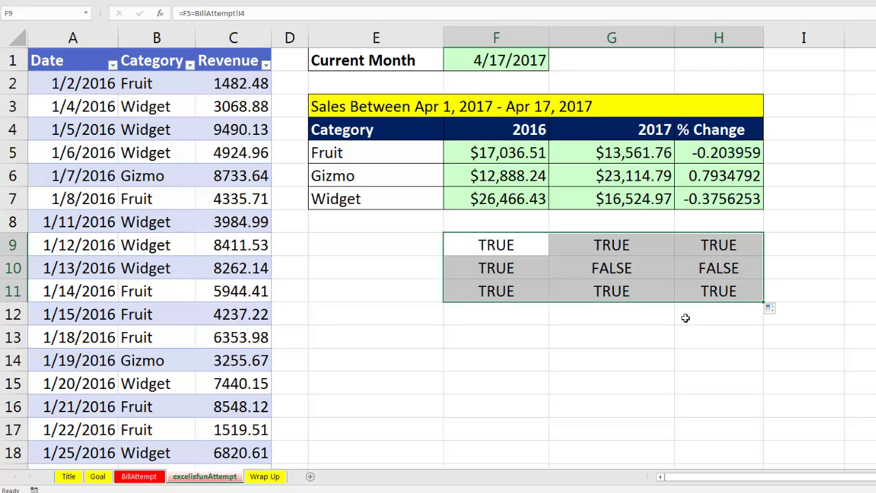
Enter =G6-C338 in G13, giving Gizmo 2017 minus the new sale: $14,821.28
{"action": "left_click", "coordinate": [613, 340]}
{"action": "type", "text": "="}
{"action": "left_click", "coordinate": [618, 176]}
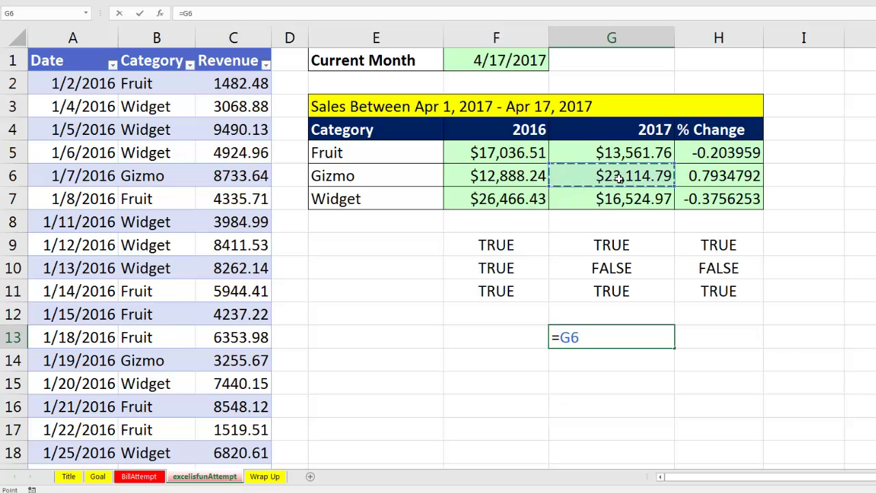
{"action": "type", "text": "-"}
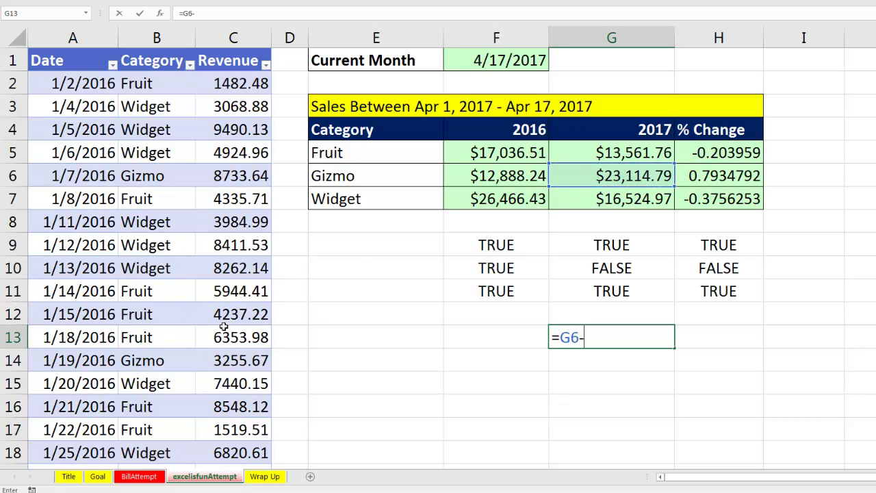
{"action": "left_click", "coordinate": [236, 313]}
{"action": "key", "text": "ctrl+Down"}
{"action": "key", "text": "ctrl+BackSpace"}
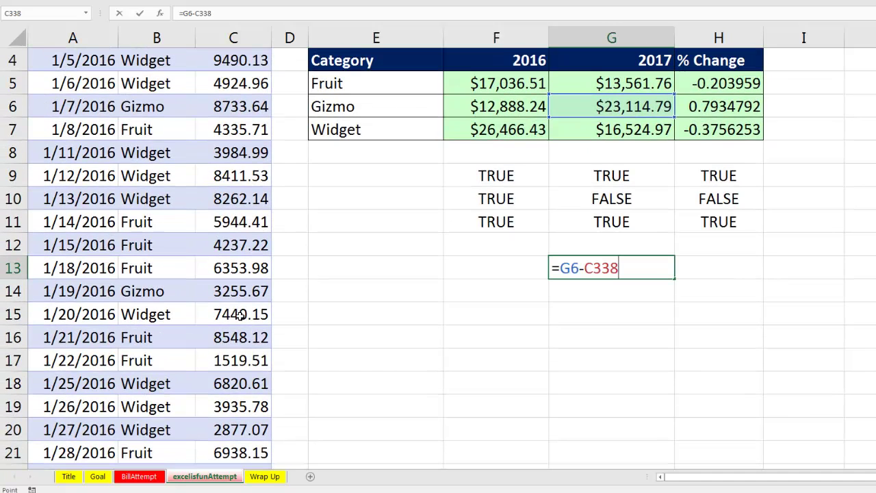
{"action": "key", "text": "ctrl+Return"}
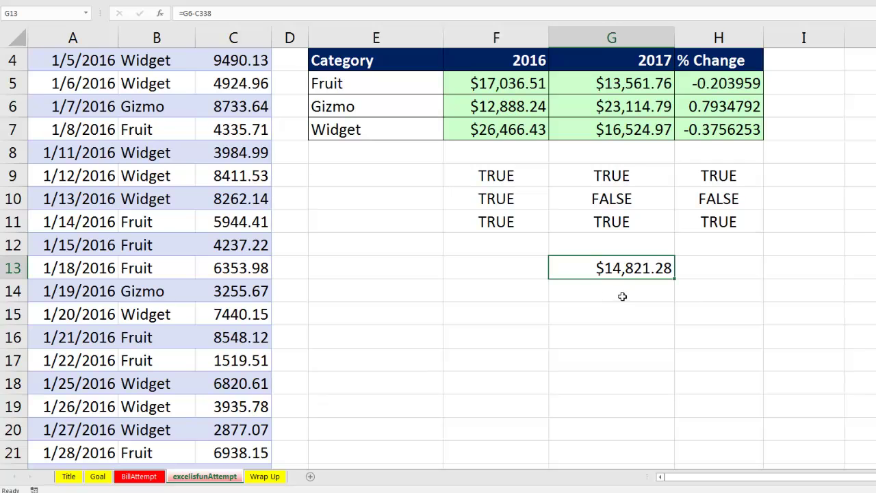
Review the BillAttempt pivot and the Fruit SUMIFS, Current Month and Sales Between formulas
{"action": "left_click", "coordinate": [140, 477]}
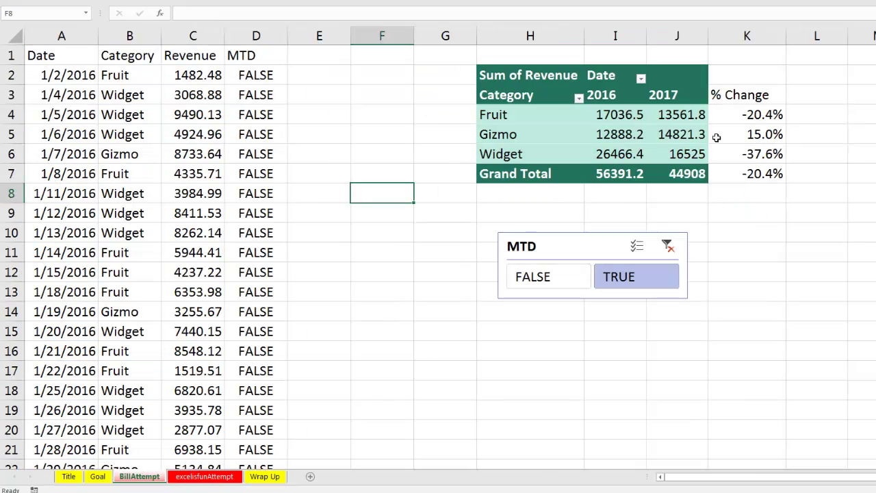
{"action": "left_click", "coordinate": [204, 476]}
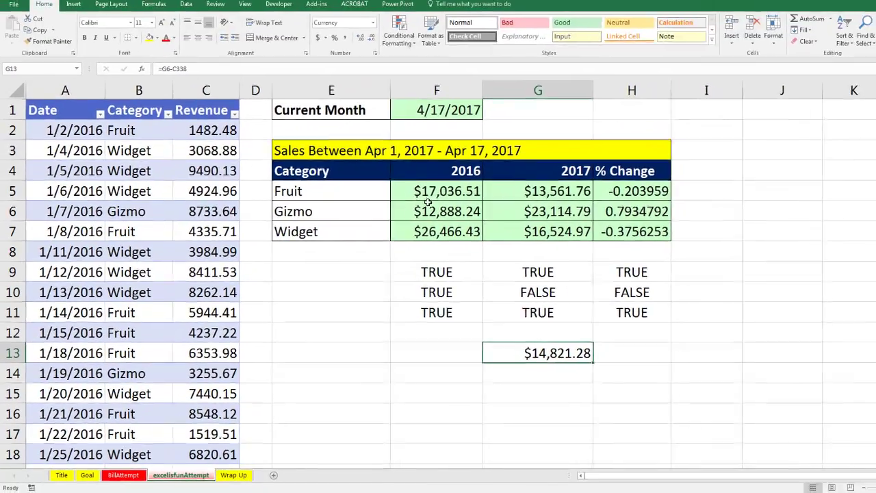
{"action": "double_click", "coordinate": [424, 203]}
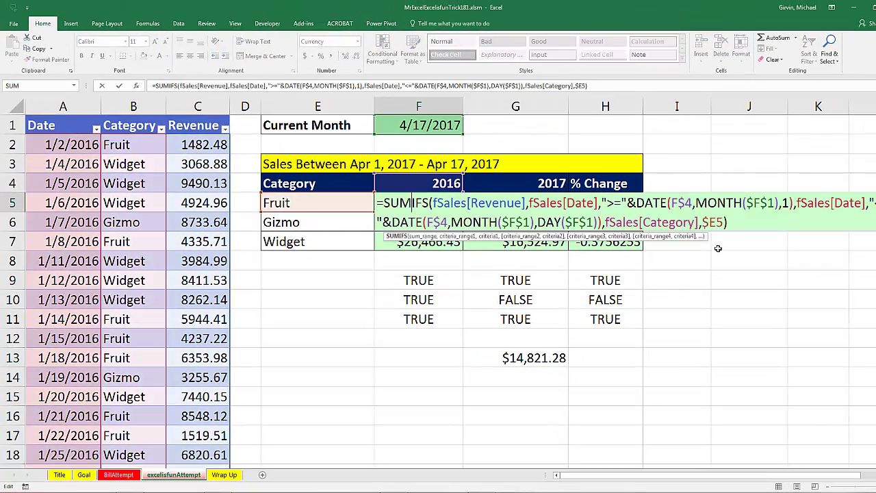
{"action": "key", "text": "Escape"}
{"action": "double_click", "coordinate": [402, 125]}
{"action": "key", "text": "Escape"}
{"action": "double_click", "coordinate": [315, 164]}
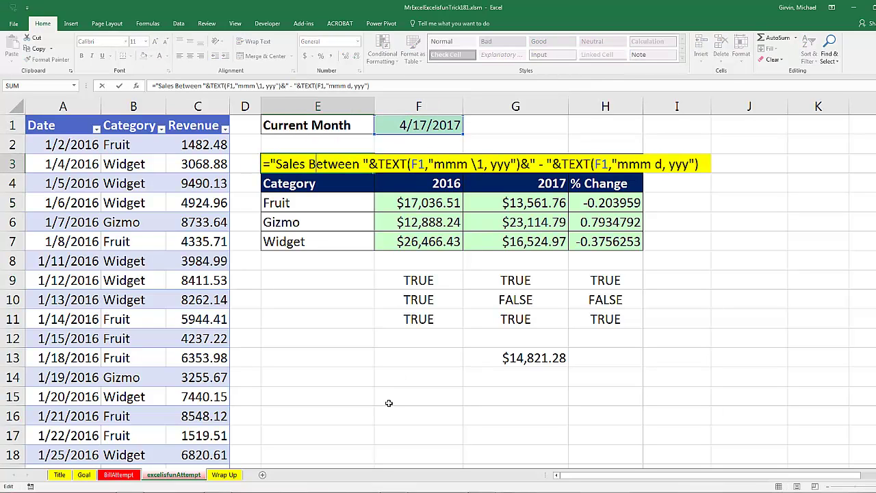
Leave the Sales Between label formula unchanged
{"action": "key", "text": "Escape"}
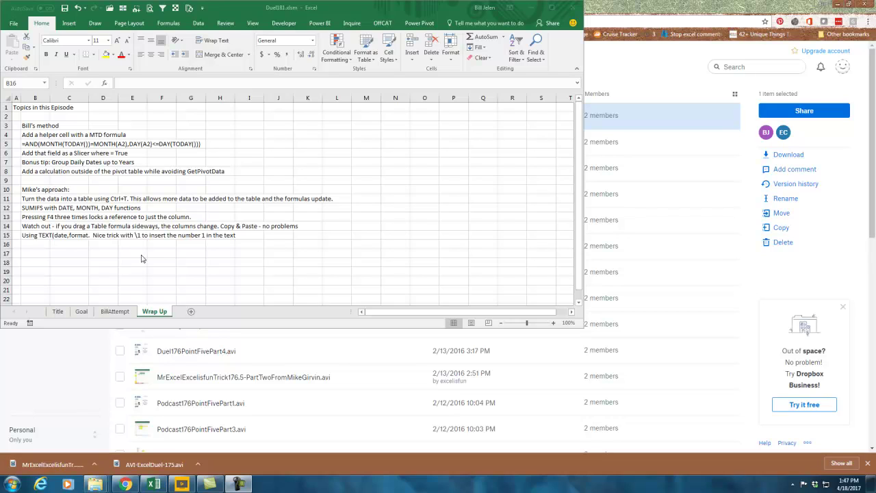
{"action": "left_click", "coordinate": [104, 254]}
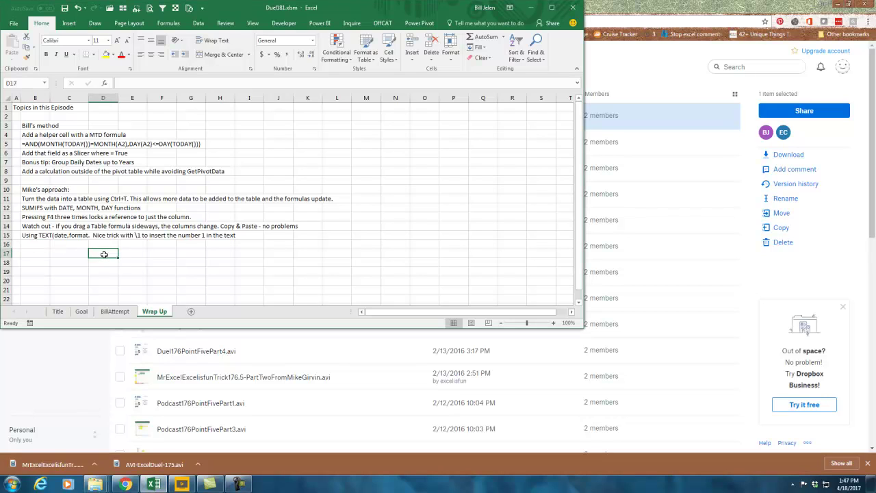
{"action": "type", "text": "\\c \\o \\o \\l"}
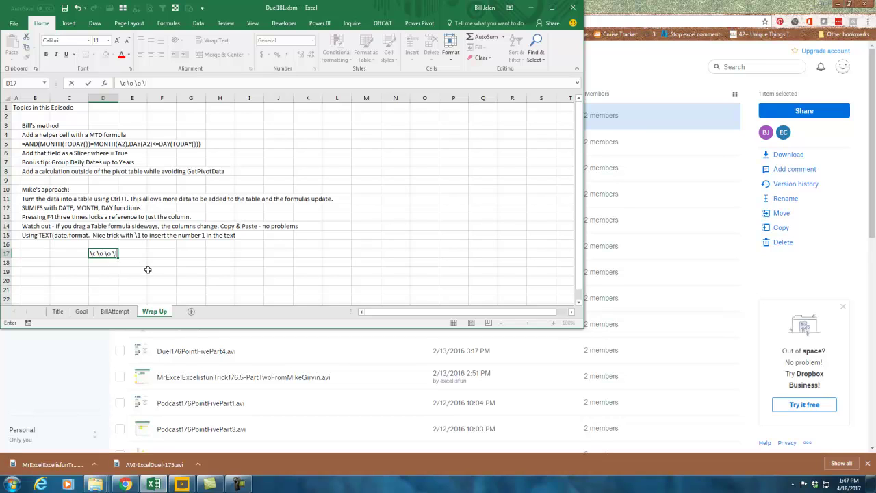
{"action": "key", "text": "Escape"}
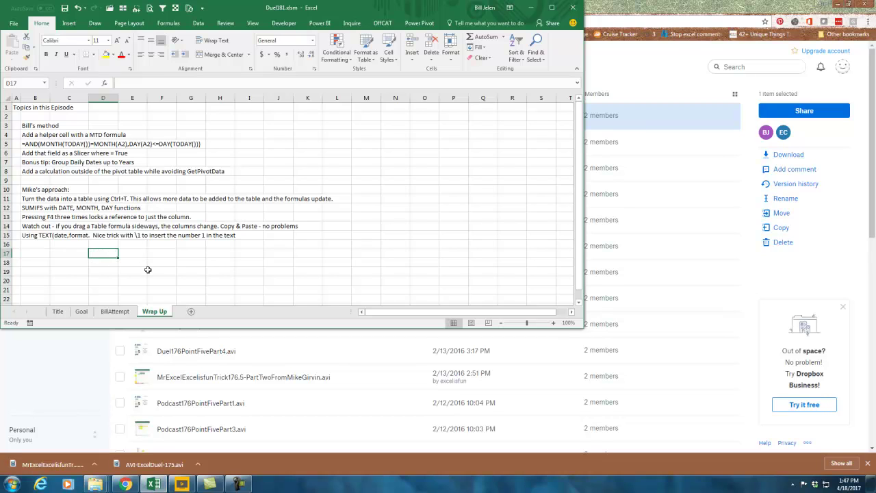